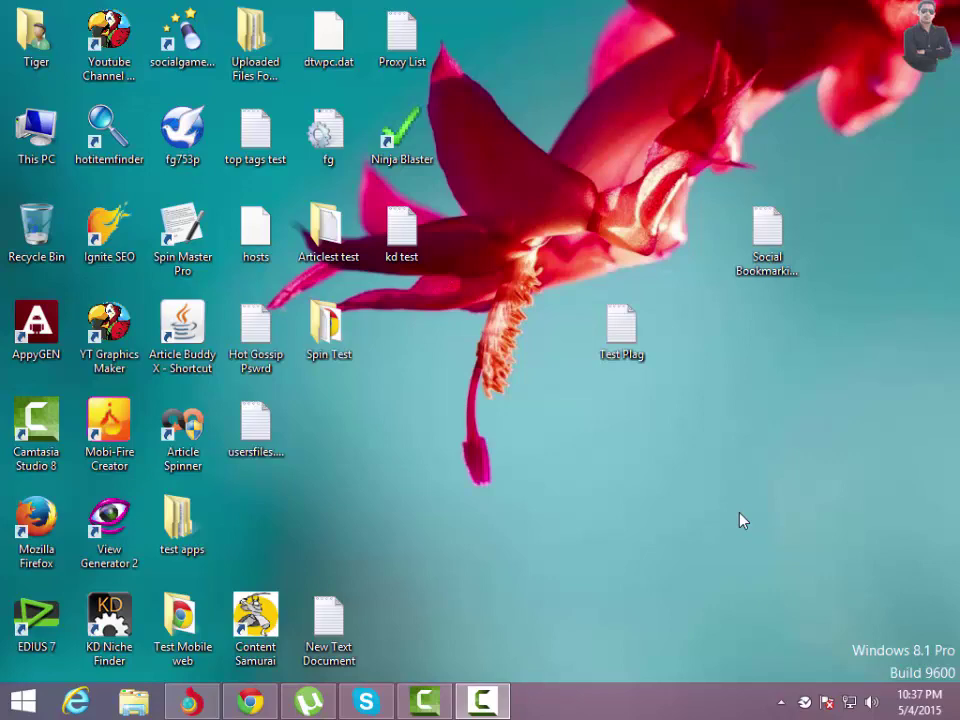
right_click(737, 386)
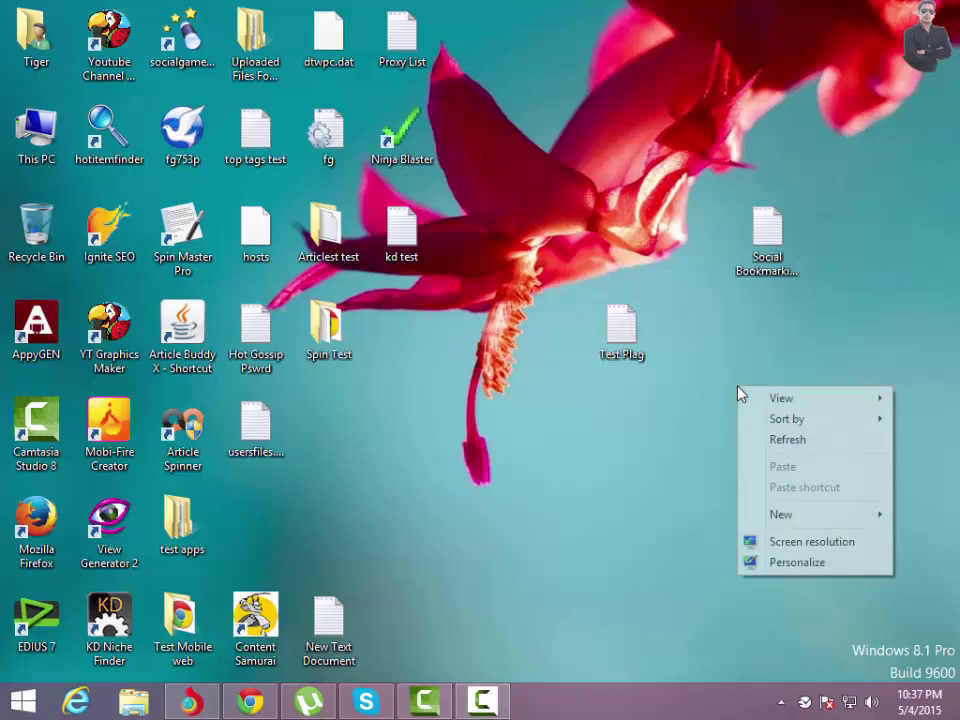
left_click(792, 440)
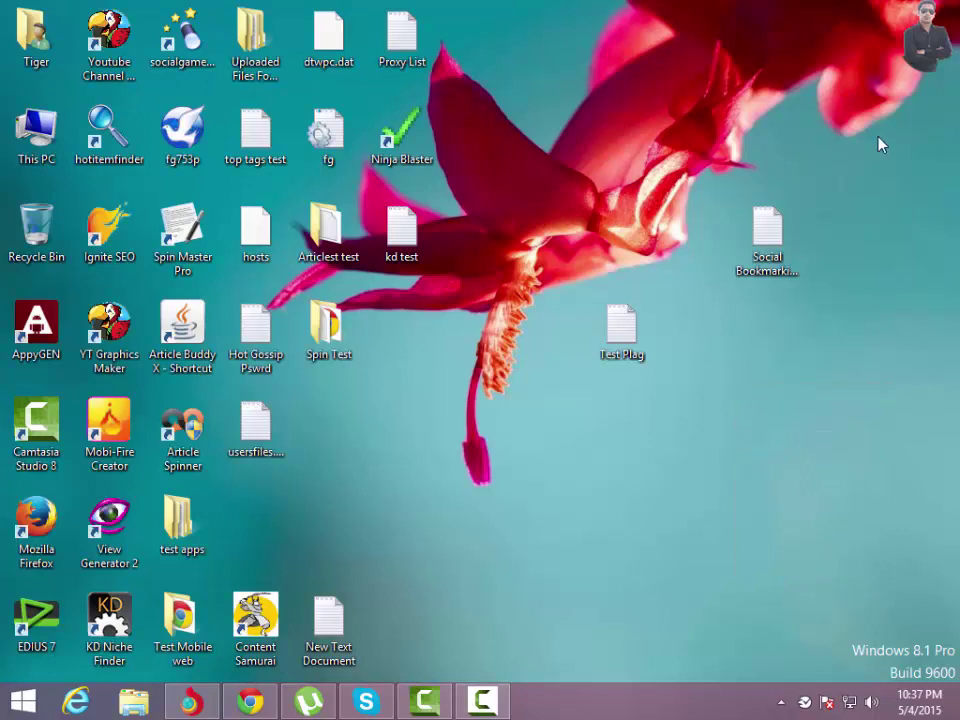
left_click_drag(849, 129, 563, 454)
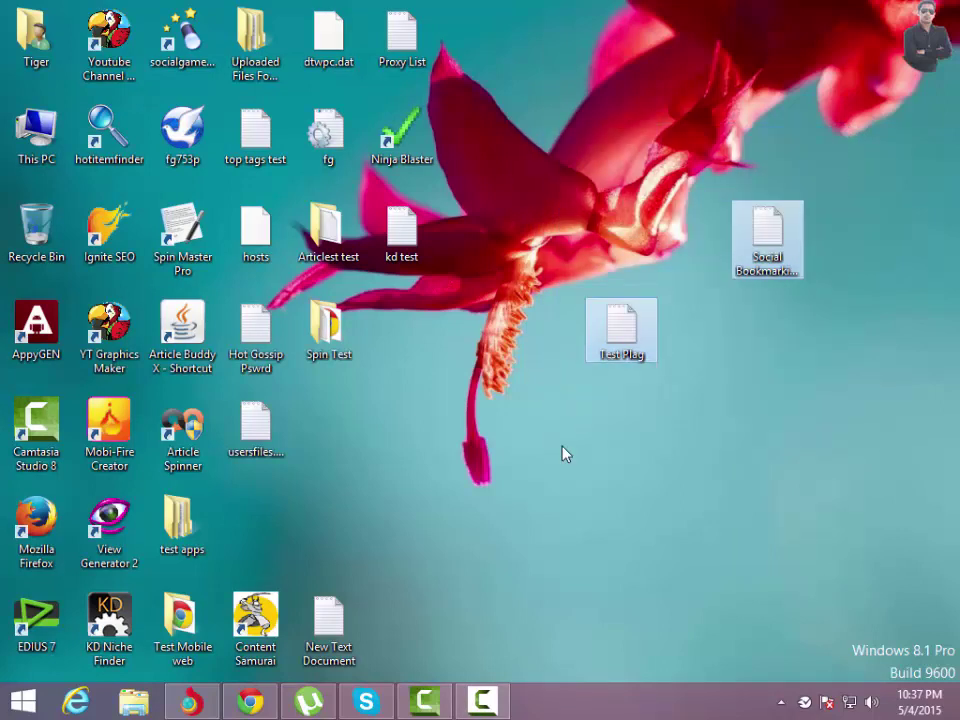
right_click(549, 153)
left_click(536, 96)
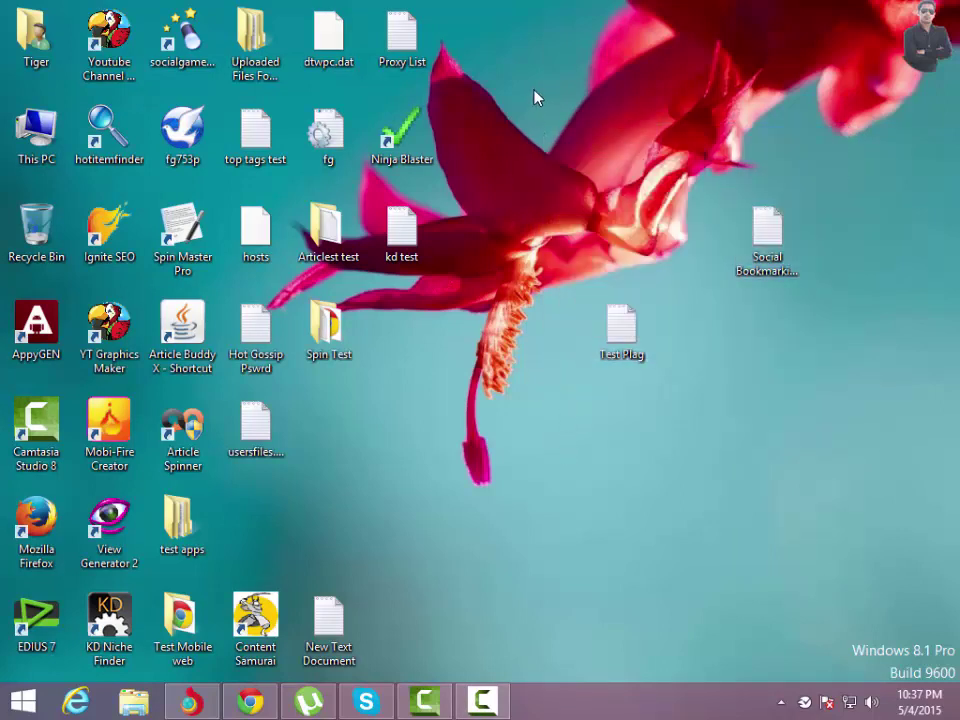
left_click_drag(527, 236, 700, 452)
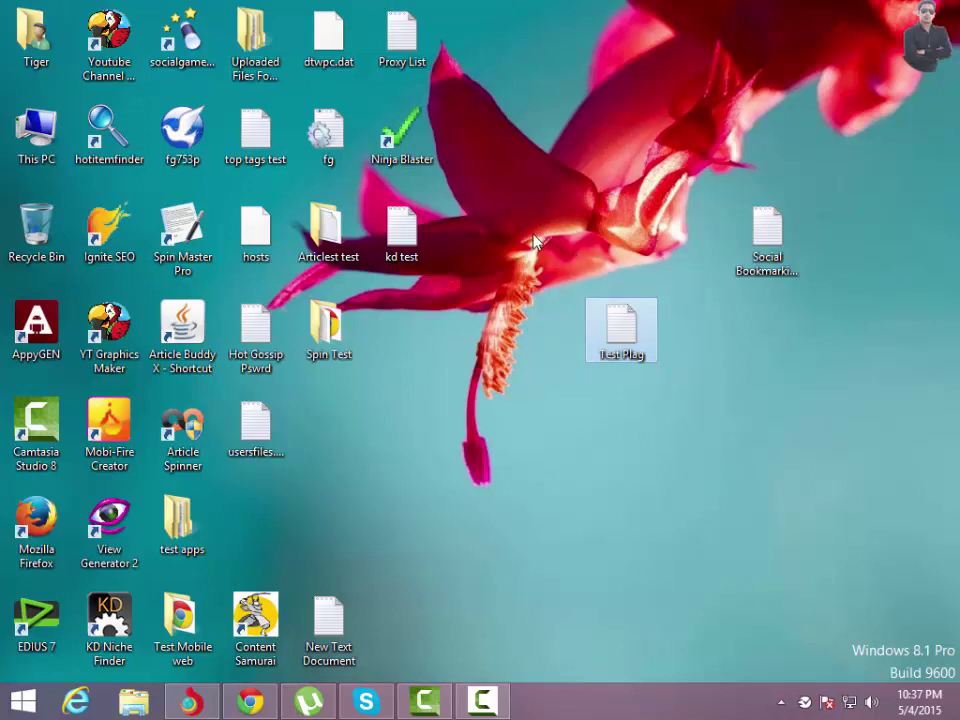
left_click_drag(530, 230, 697, 462)
left_click(712, 298)
left_click_drag(684, 127, 884, 411)
left_click_drag(528, 197, 700, 490)
right_click(557, 173)
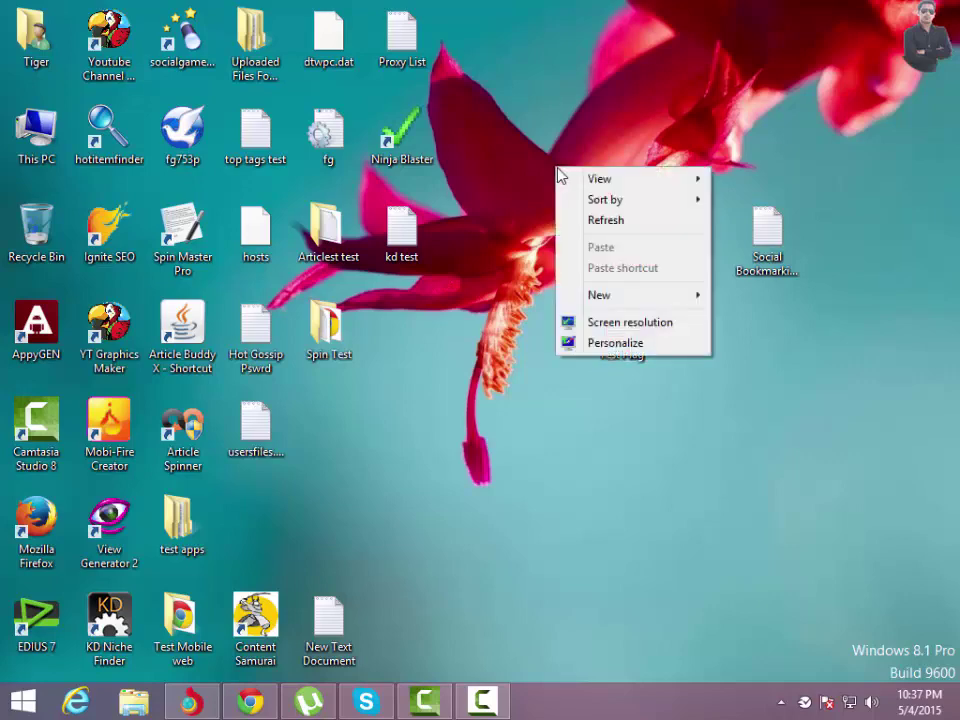
left_click(617, 221)
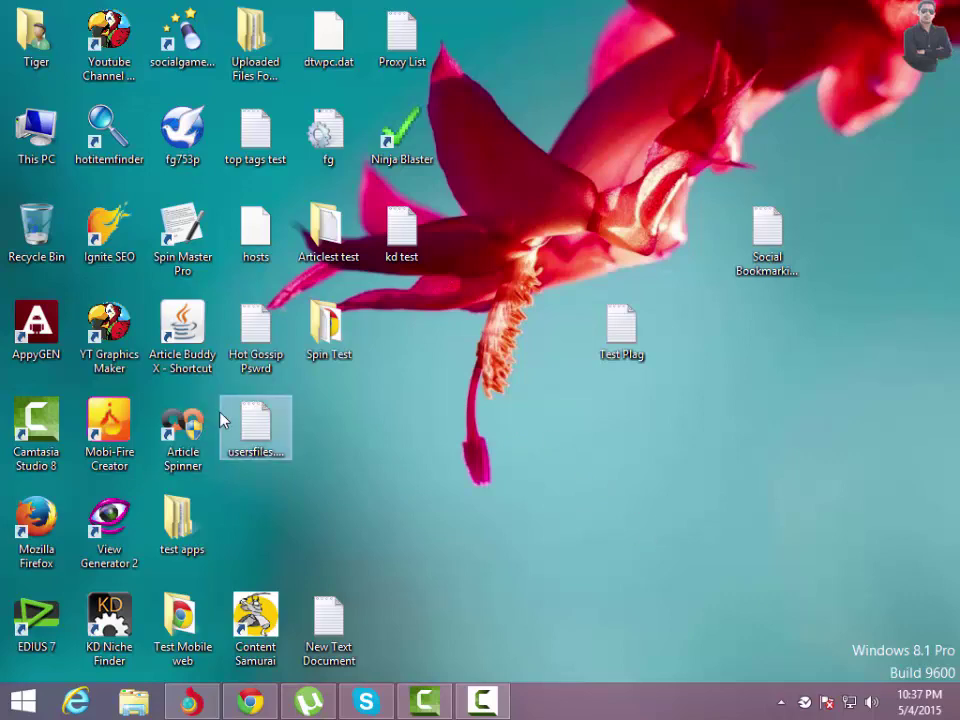
right_click(453, 409)
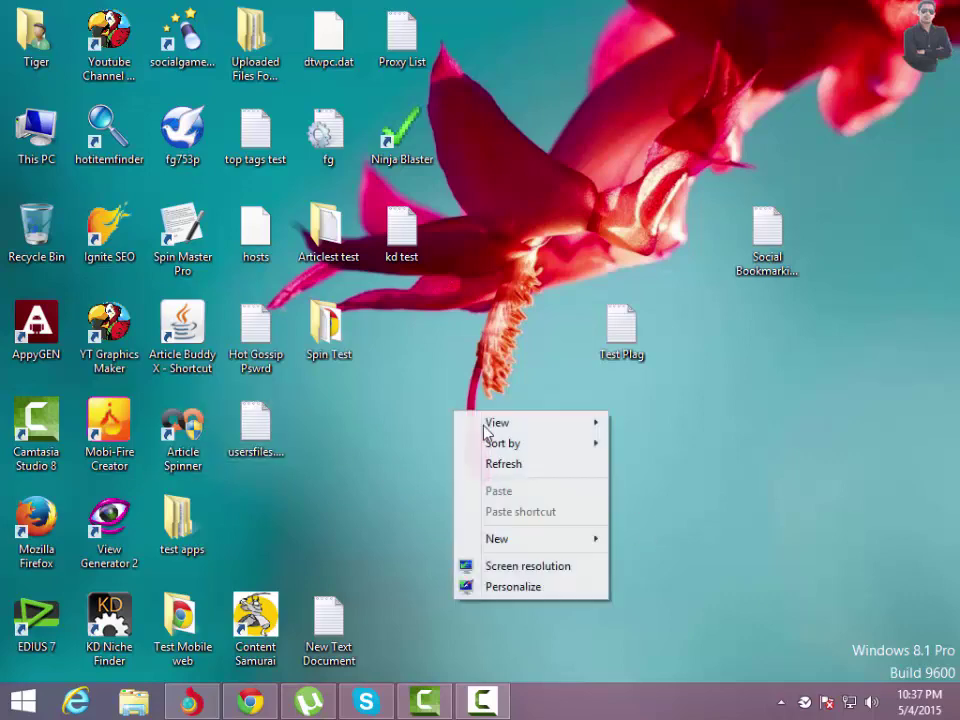
left_click(540, 463)
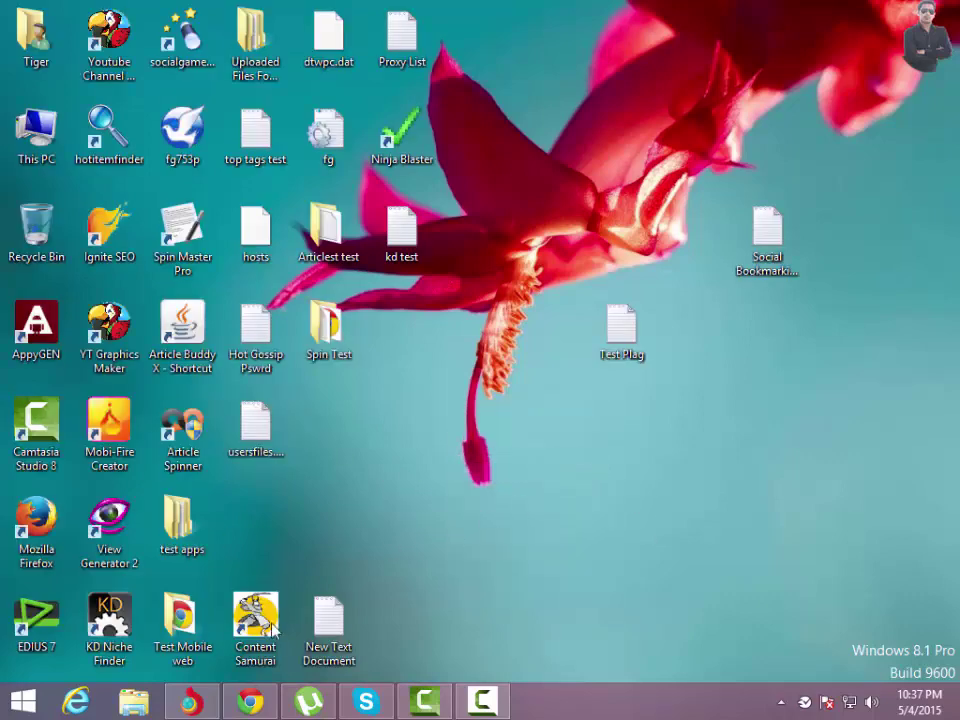
- Start KD Niche Finder and rearrange its home tiles so Keyword Finder and Top 1000 Tags sit above Niche Finder
double_click(117, 624)
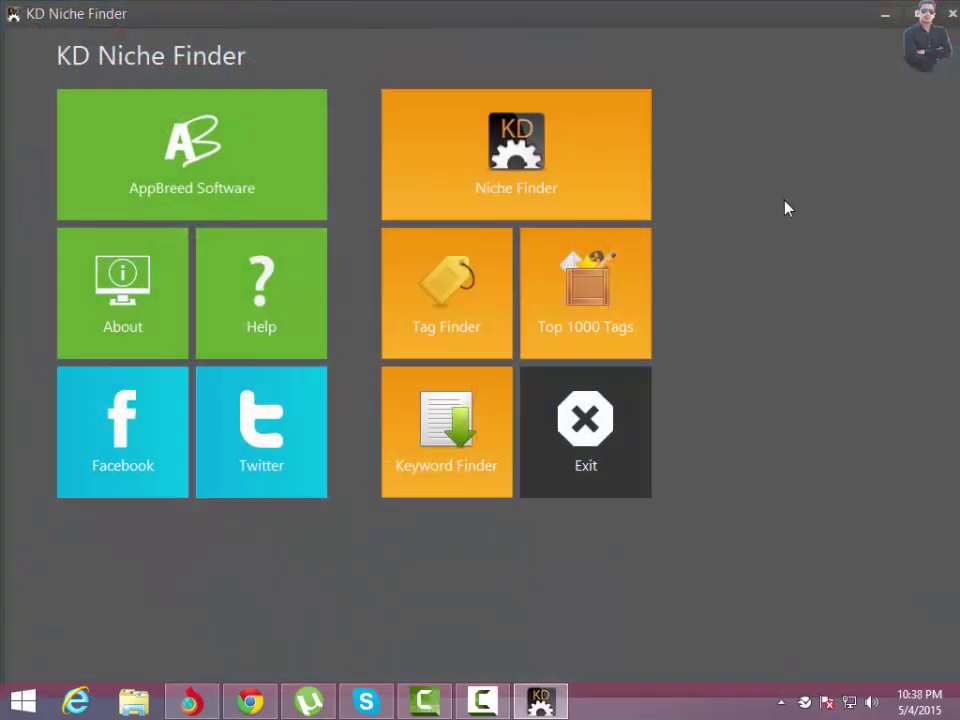
left_click_drag(448, 456, 585, 228)
left_click(516, 162)
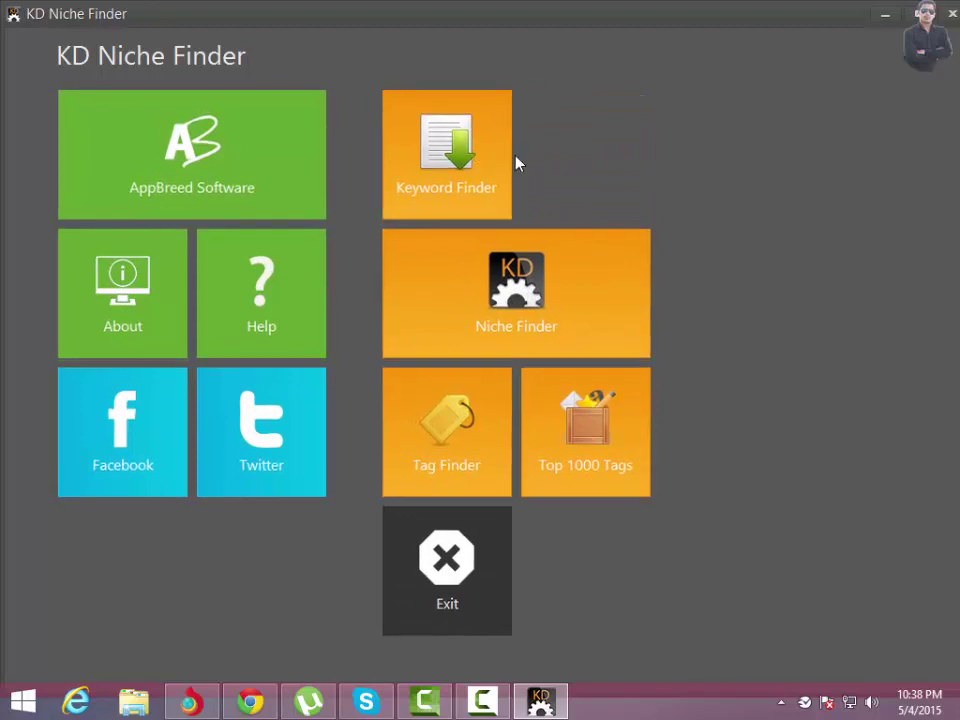
left_click_drag(626, 452, 528, 176)
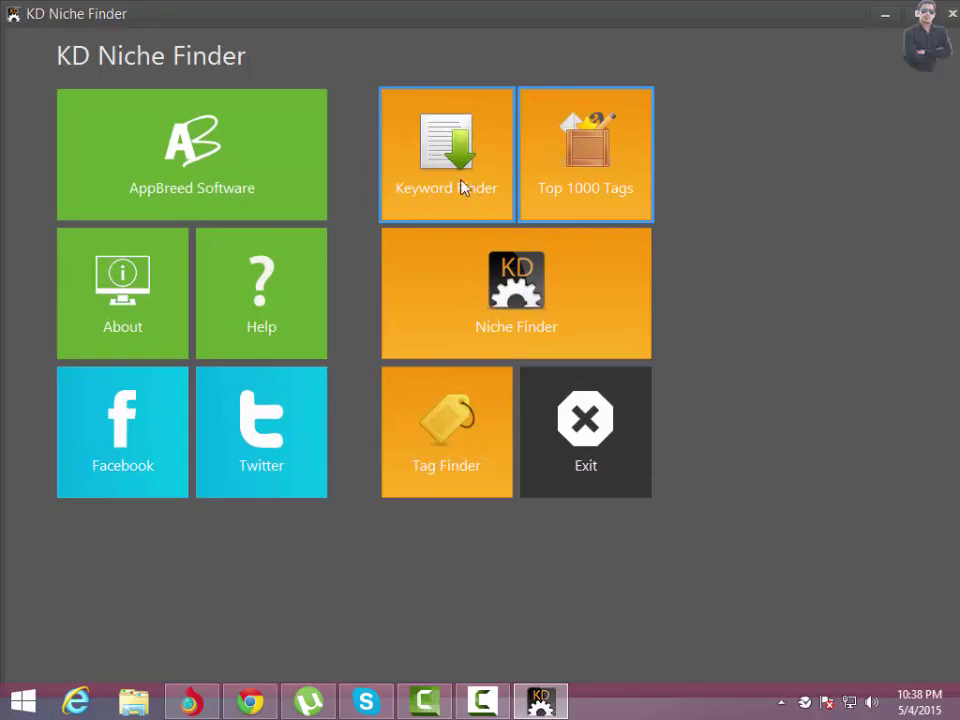
- Open Keyword Finder and generate keyword suggestions from the seed keyword "fashion"
left_click(439, 134)
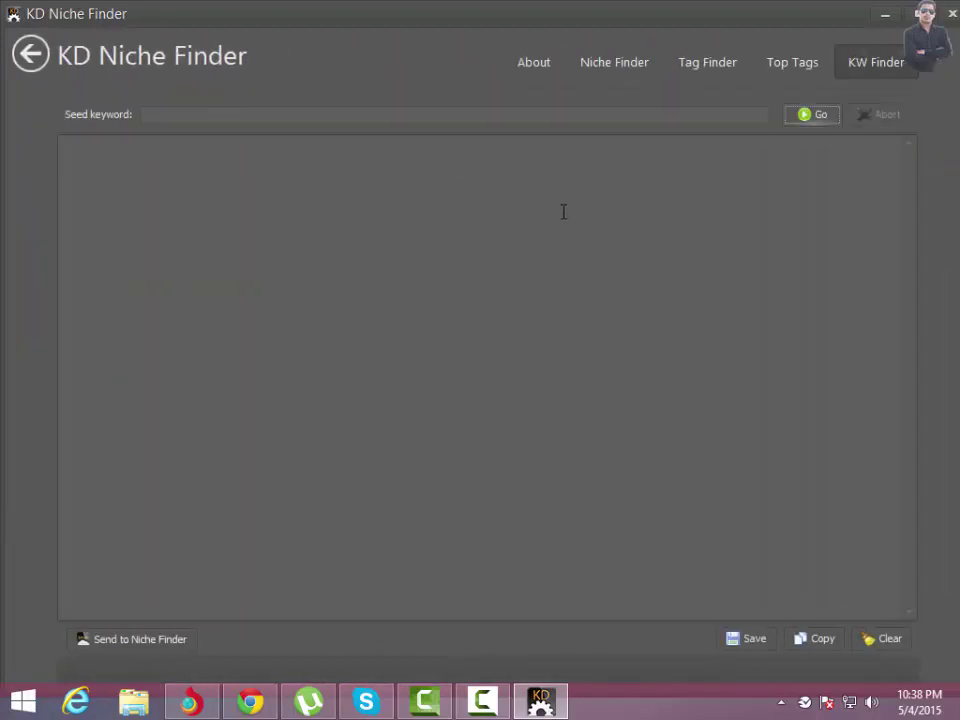
left_click(519, 115)
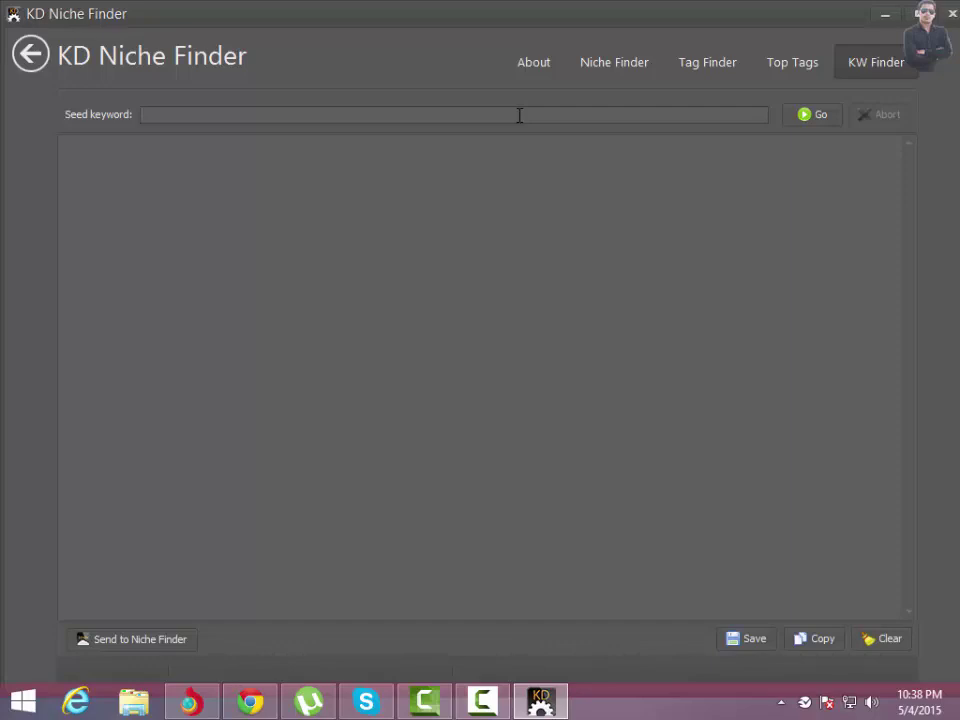
type("fashion")
left_click(832, 118)
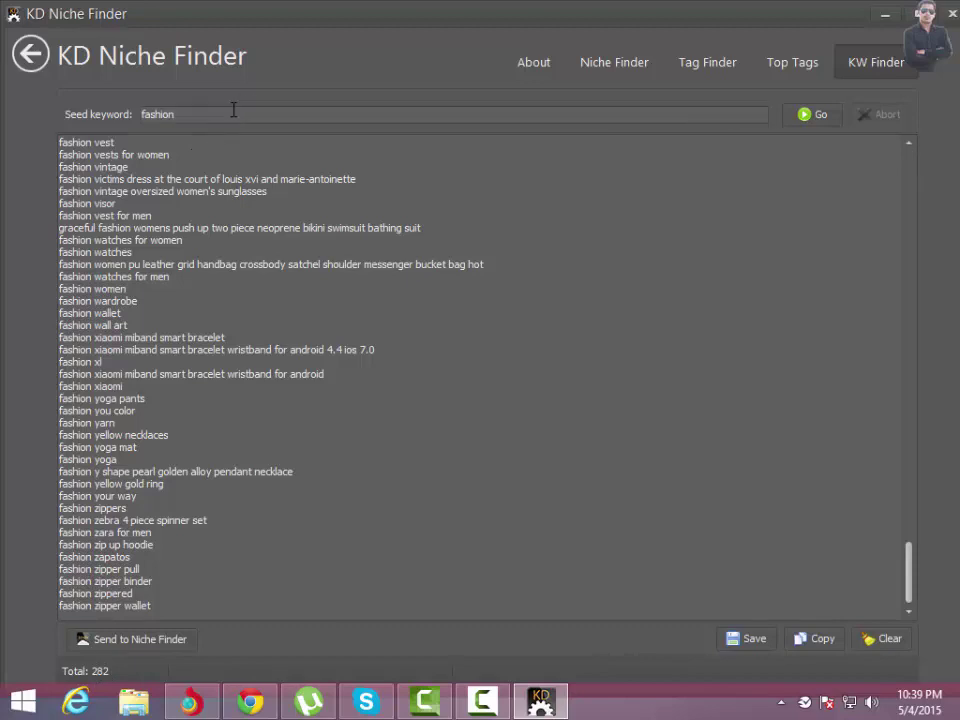
- Examine the generated fashion keywords and the file formats offered for saving them
left_click_drag(186, 117, 125, 116)
left_click_drag(59, 272, 225, 488)
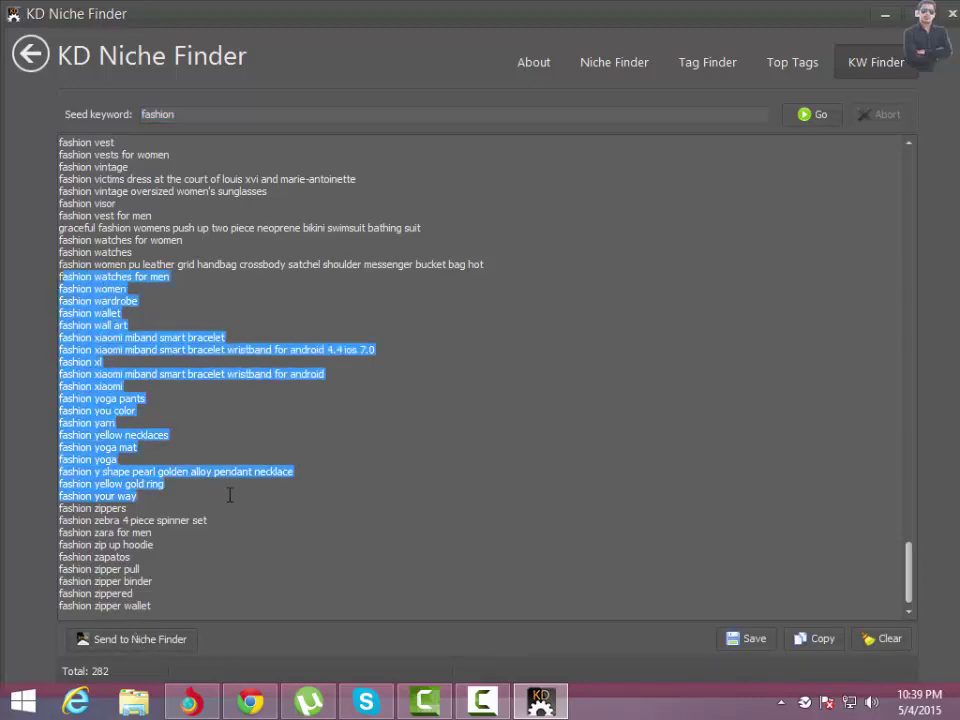
left_click(307, 483)
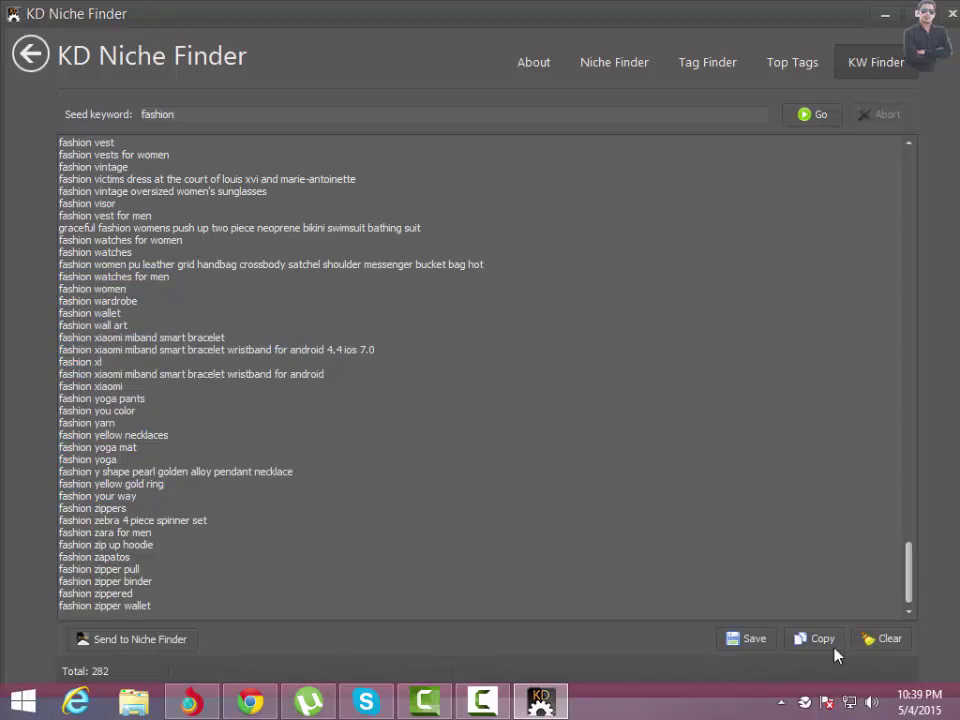
left_click(755, 641)
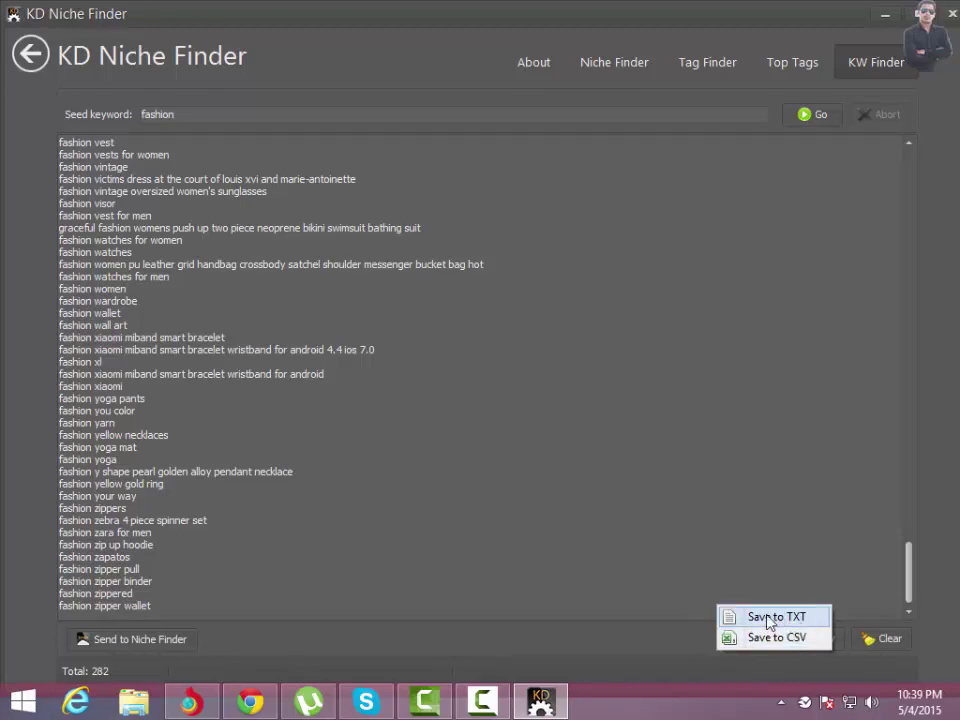
left_click(555, 651)
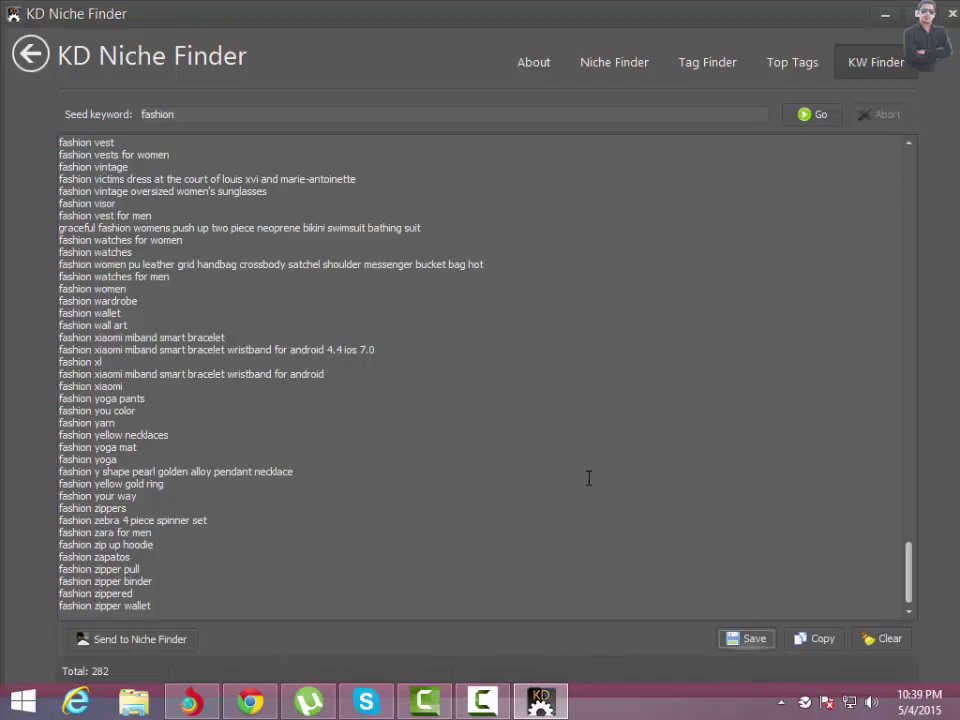
left_click_drag(909, 574, 926, 298)
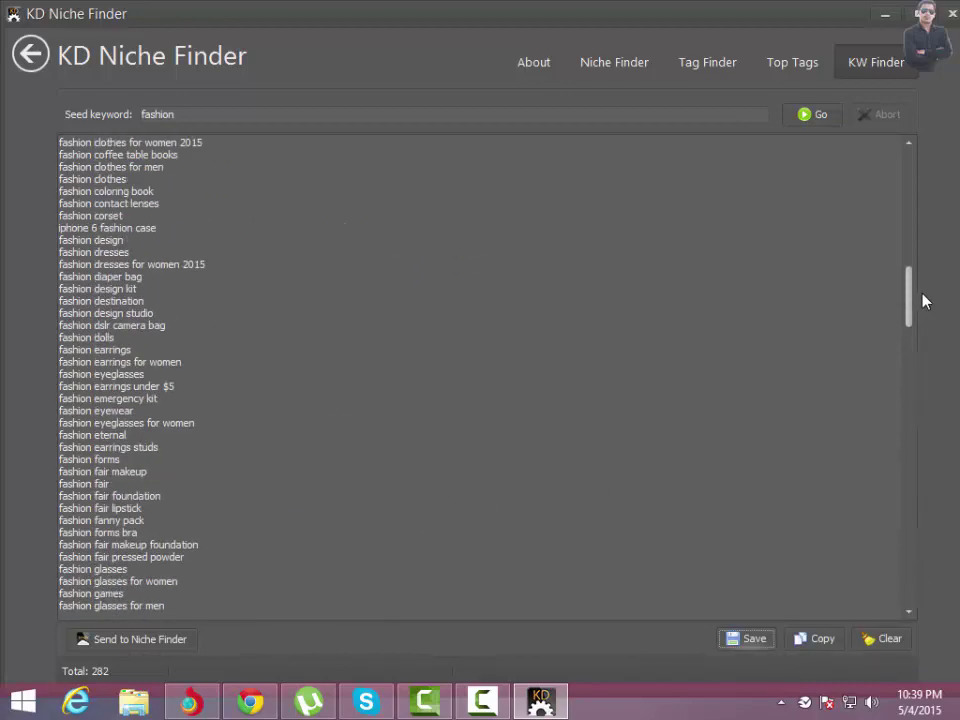
- Clear the fashion keyword list and select the seed keyword text for replacement
left_click(888, 638)
left_click(551, 377)
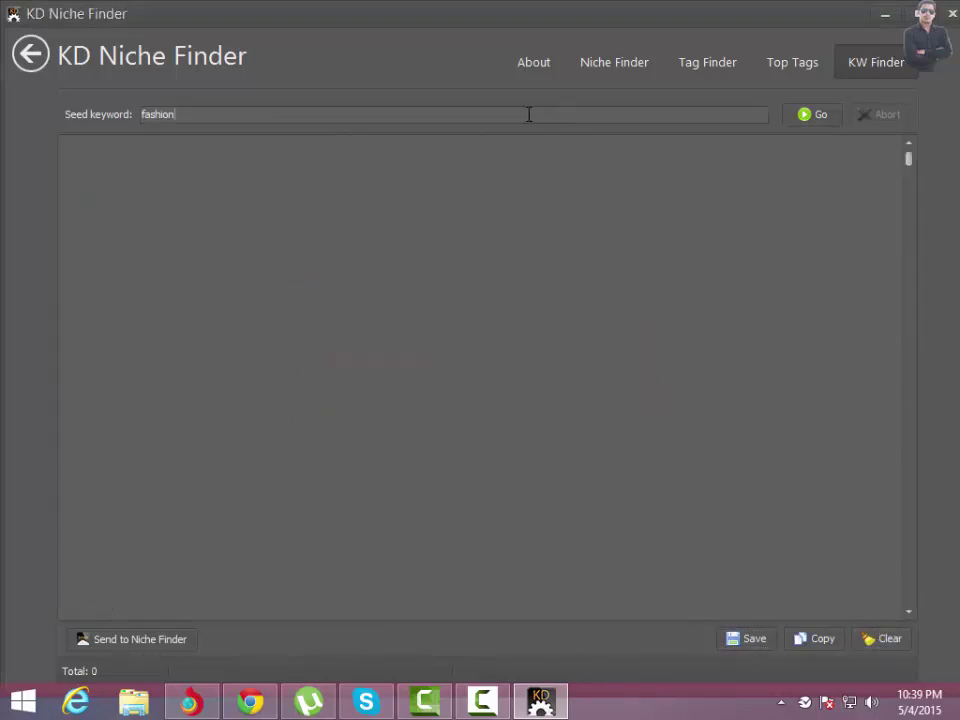
left_click_drag(196, 116, 103, 139)
type("health")
key("BackSpace")
key("BackSpace")
key("BackSpace")
key("BackSpace")
key("BackSpace")
key("BackSpace")
- Generate keyword suggestions from the seed keyword "cancer"
type("cancer")
left_click(803, 117)
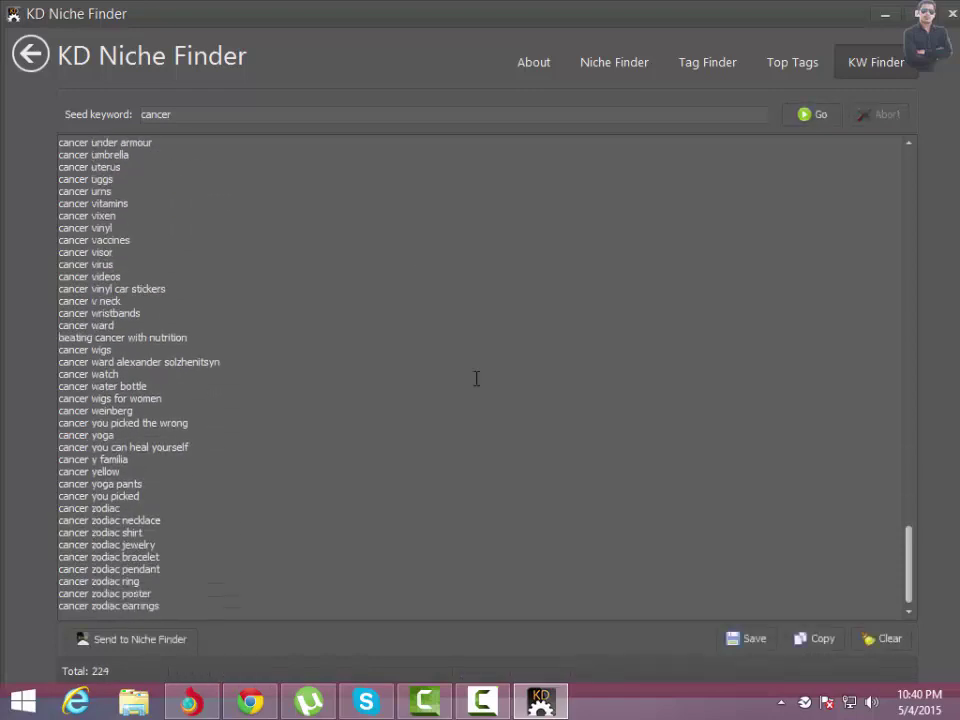
- Review the generated cancer keywords, looking through the list for usable niche ideas such as supplements, gifts, headwear and journals
left_click_drag(90, 179, 291, 488)
left_click(181, 218)
scroll(154, 390, "up", 7)
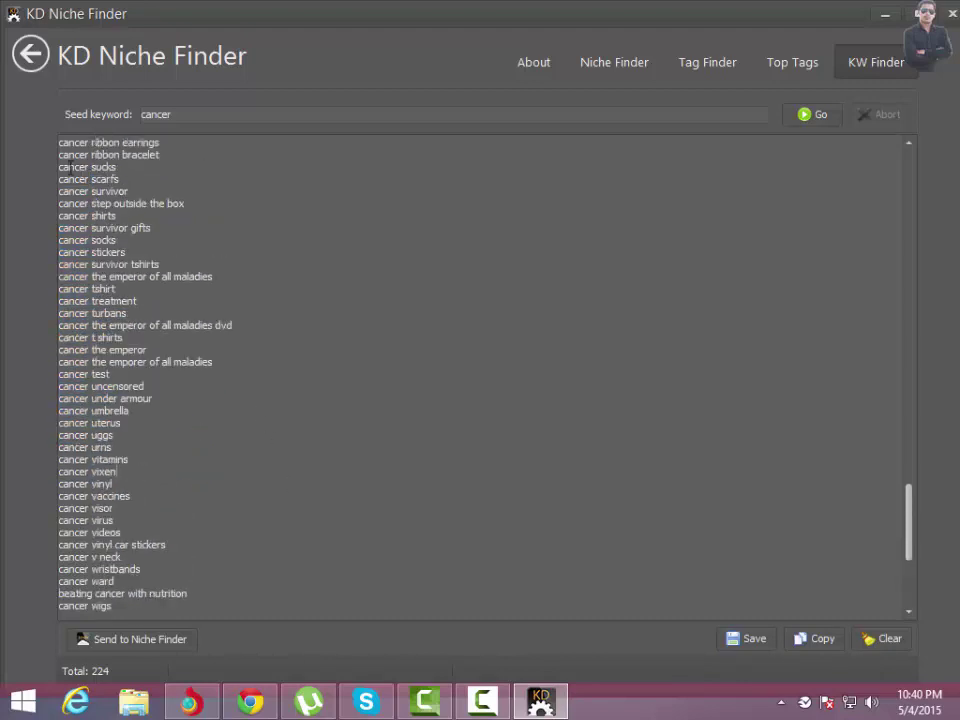
left_click_drag(60, 167, 325, 359)
left_click(201, 231)
scroll(268, 315, "up", 11)
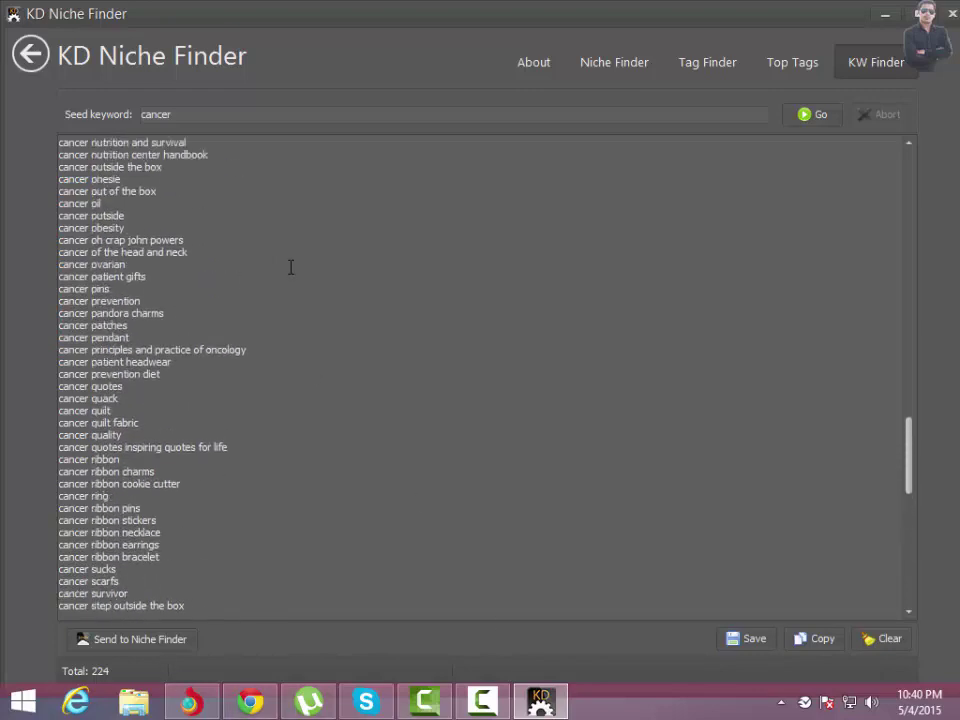
scroll(316, 297, "up", 4)
scroll(316, 297, "up", 3)
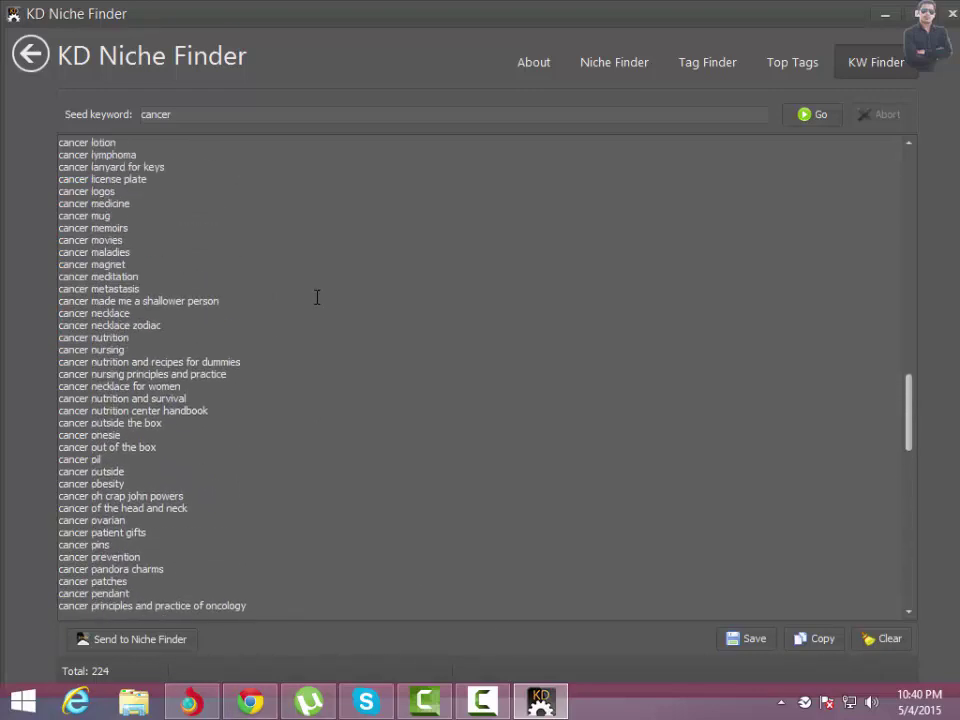
scroll(316, 297, "up", 18)
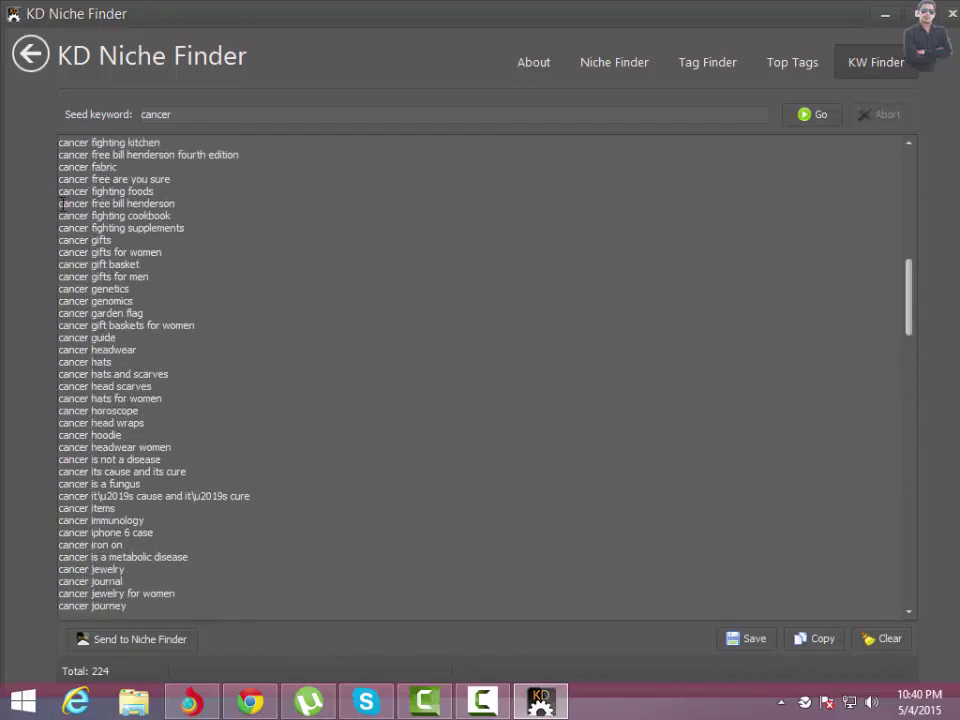
left_click_drag(61, 204, 200, 224)
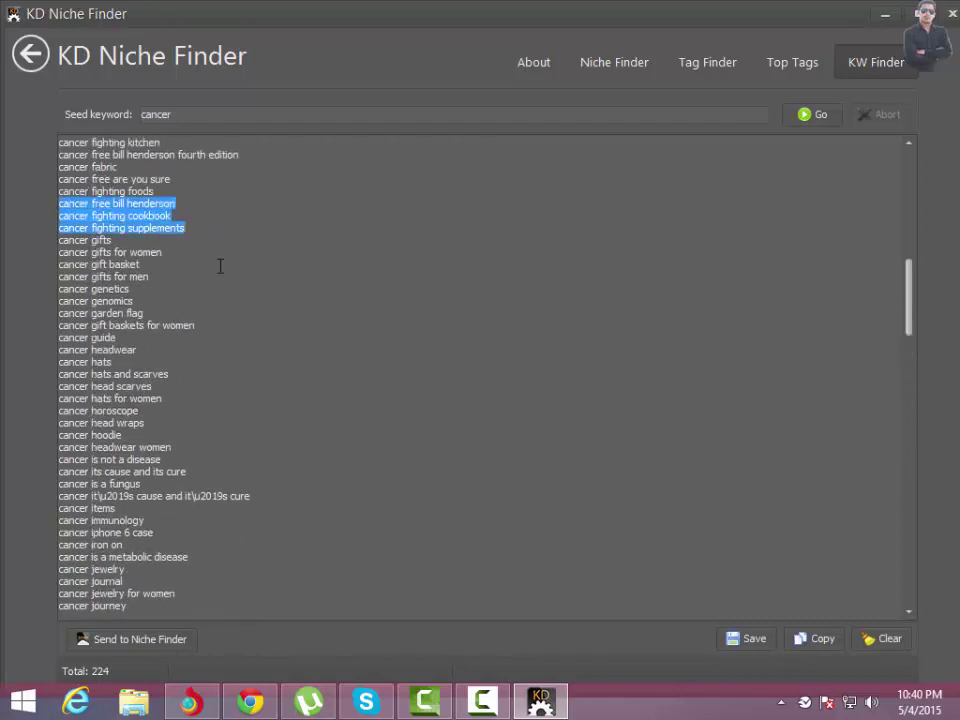
left_click(204, 266)
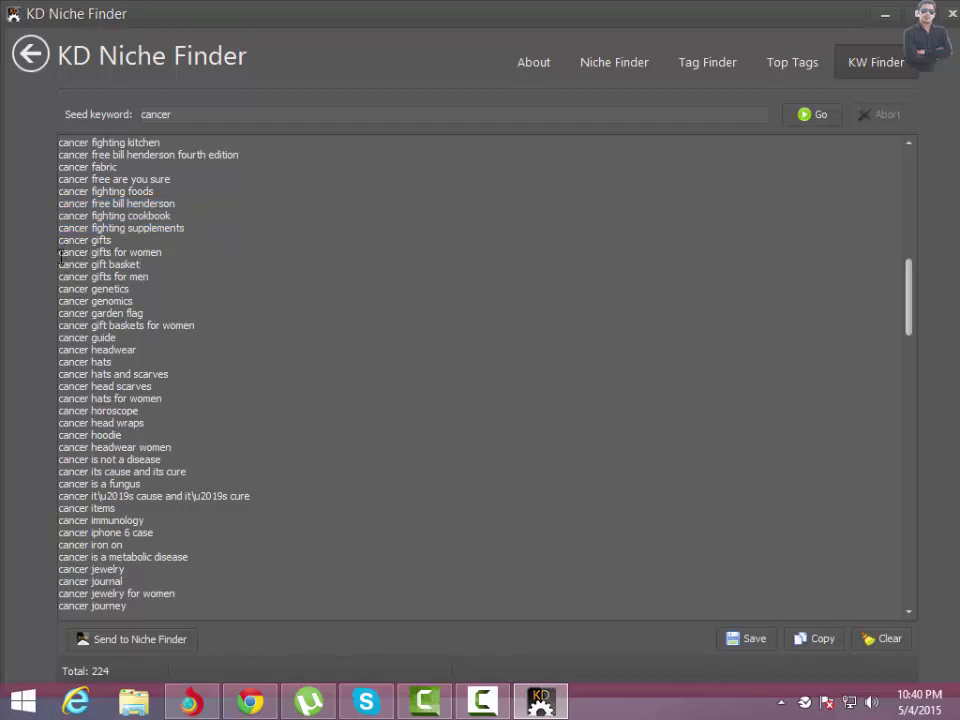
left_click_drag(61, 257, 279, 476)
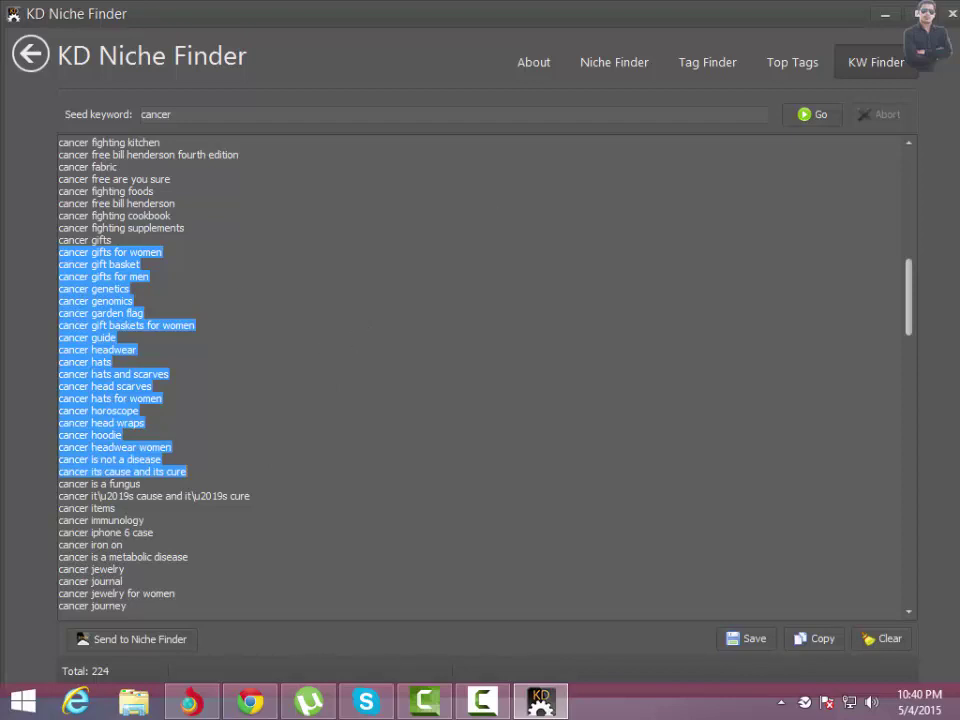
left_click(251, 249)
scroll(341, 313, "down", 8)
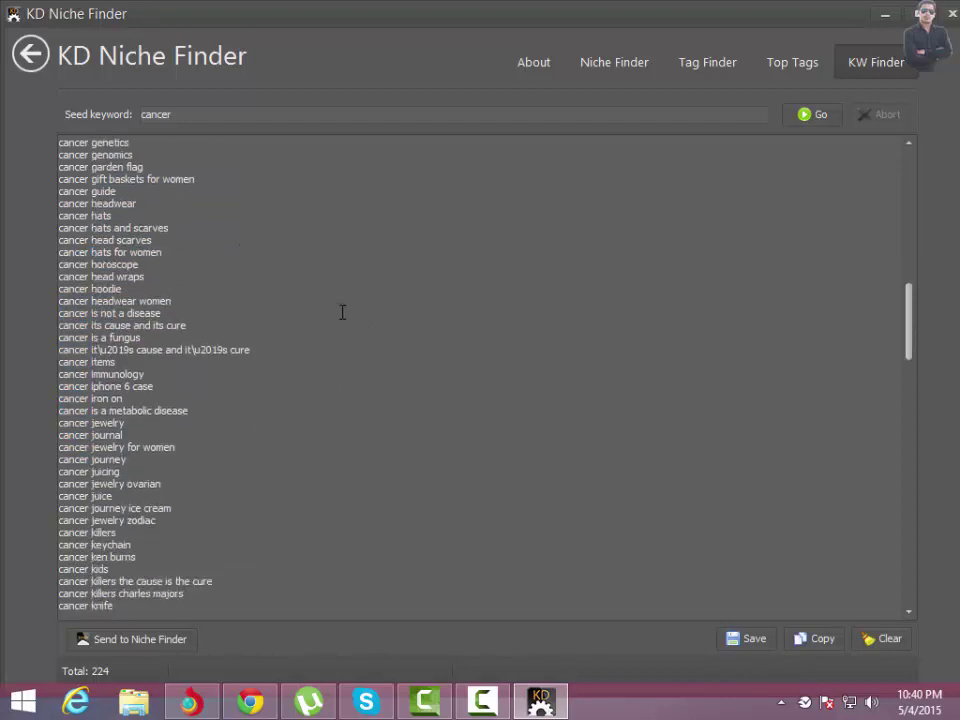
scroll(341, 313, "down", 3)
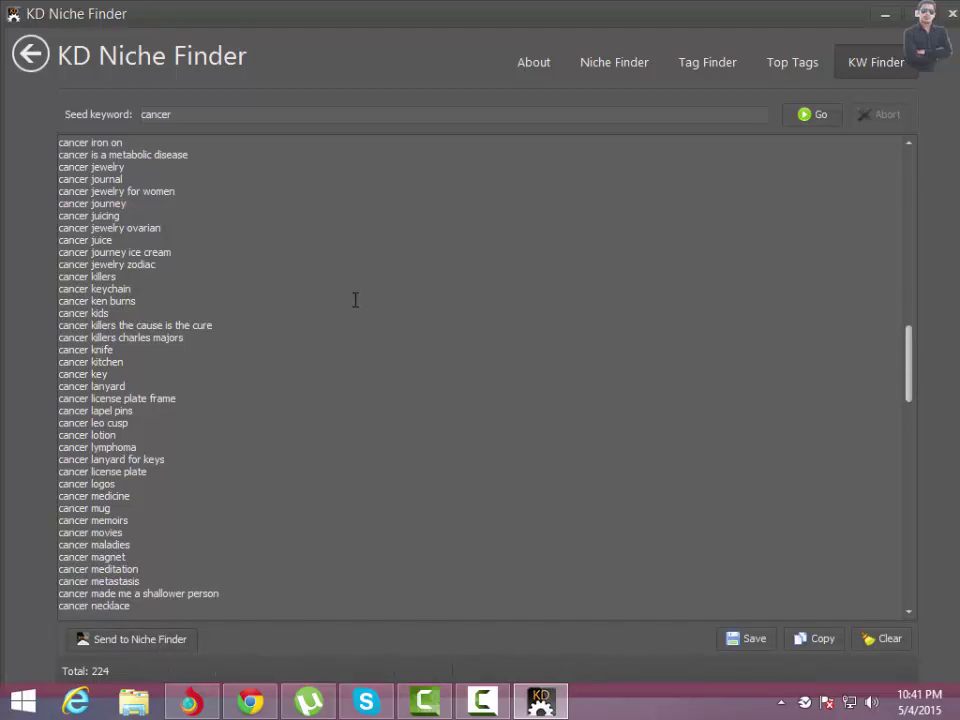
scroll(280, 254, "up", 1)
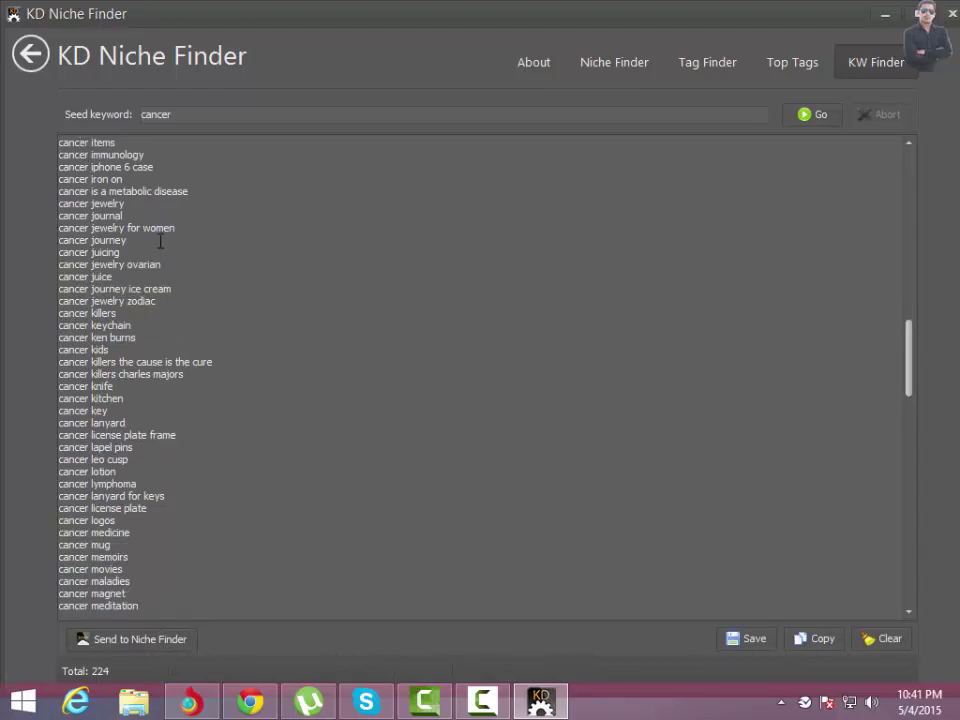
double_click(91, 215)
- Send the cancer keywords to Niche Finder, clean the list in Add Keywords, and look over the cleaned entries
left_click(159, 642)
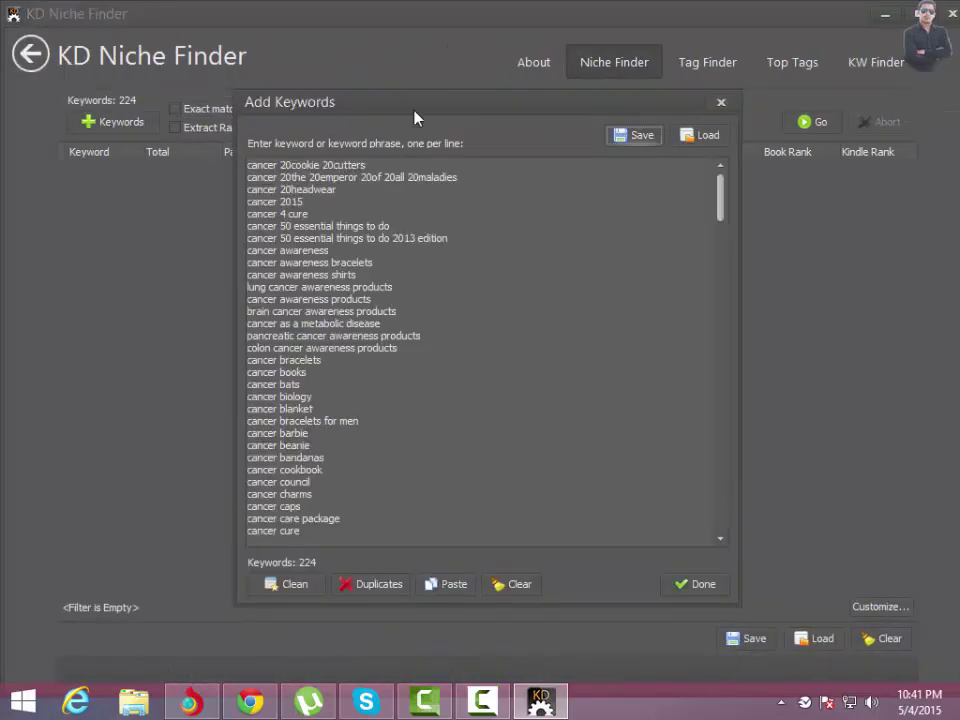
left_click(285, 590)
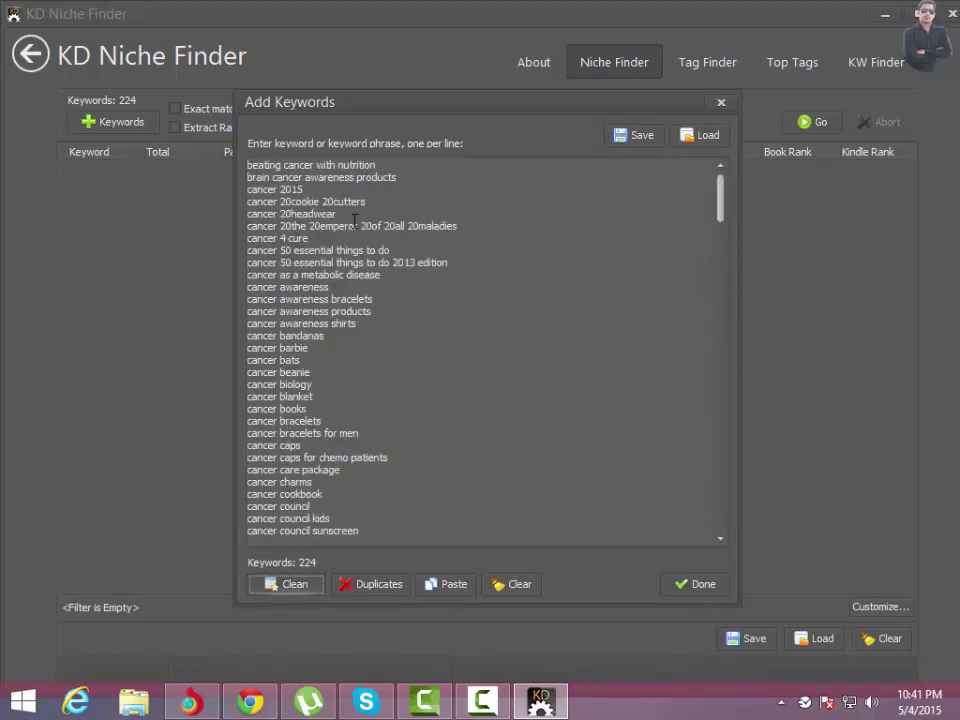
left_click_drag(280, 240, 416, 418)
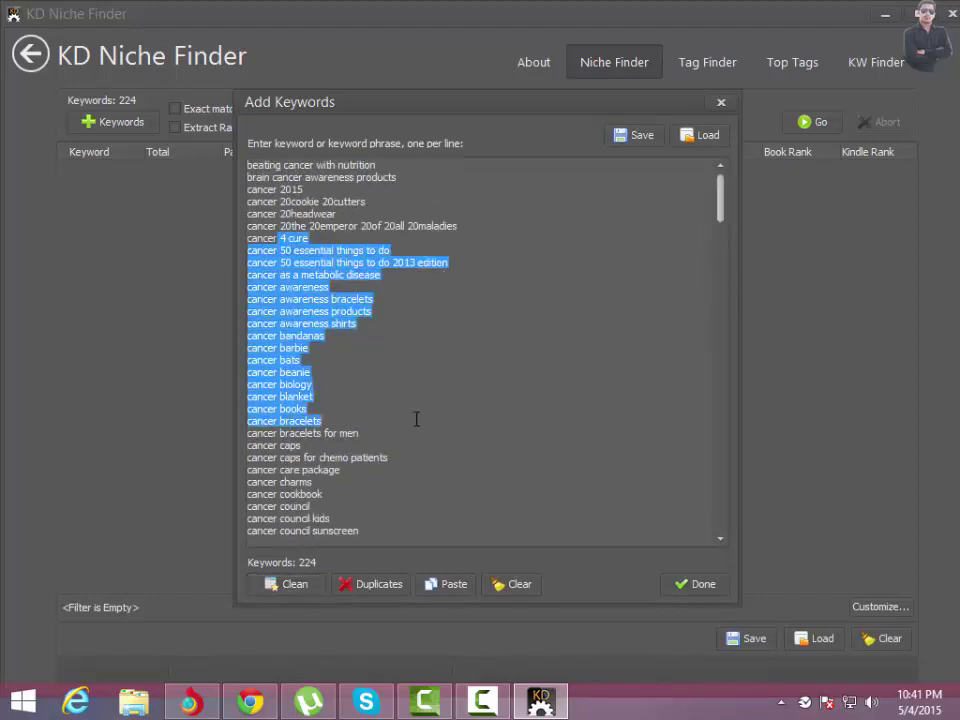
- Accept the cleaned cancer keyword list, enable Extract Rank and start the niche analysis
left_click(350, 226)
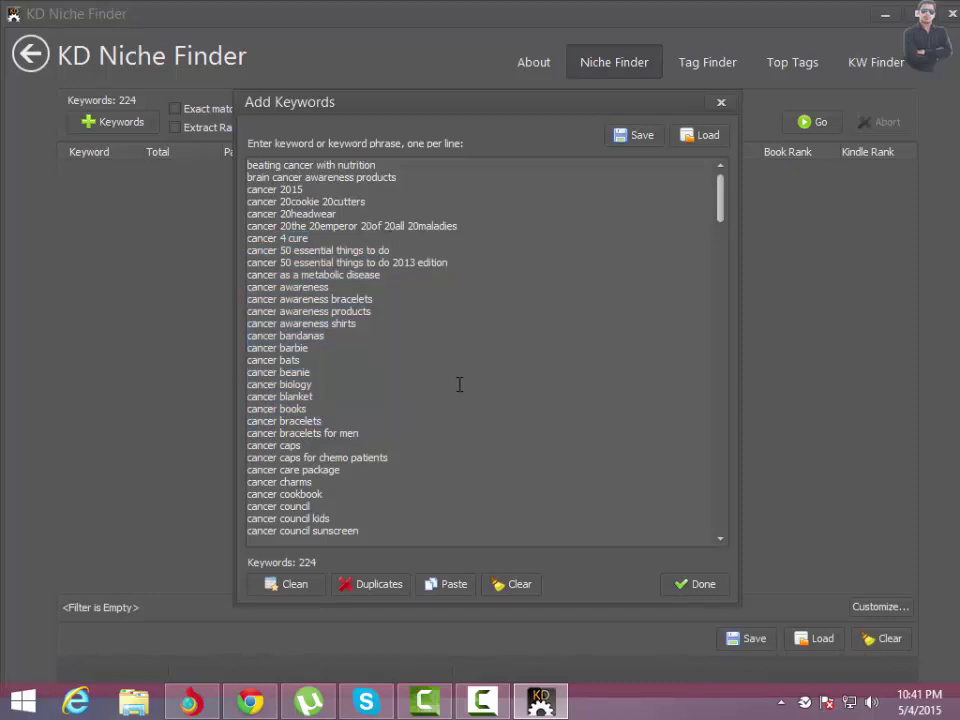
left_click(702, 585)
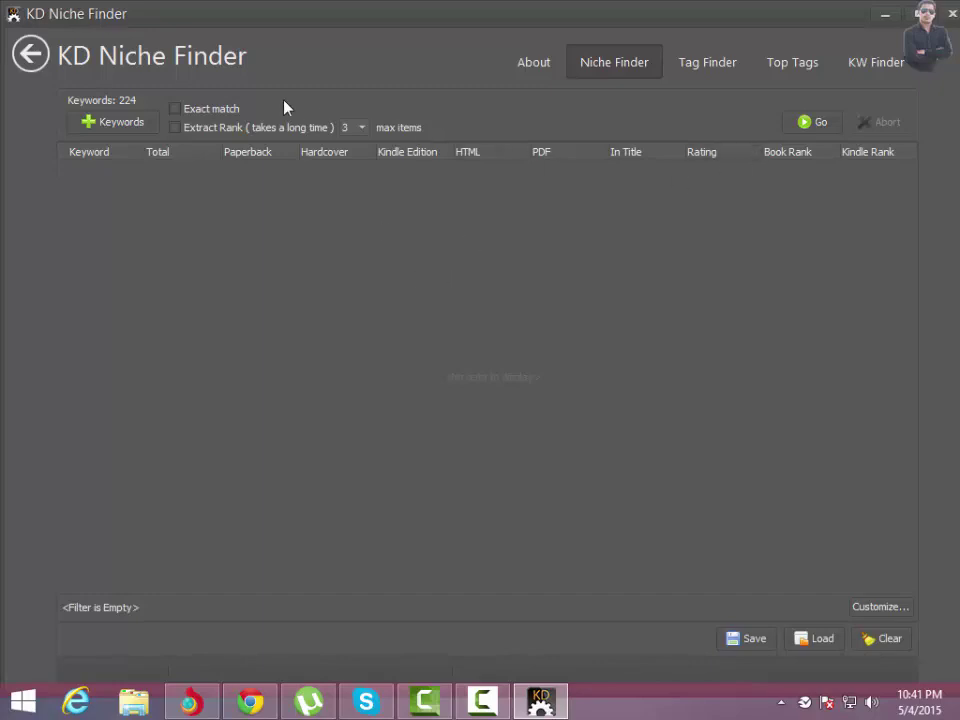
left_click(177, 128)
left_click(812, 126)
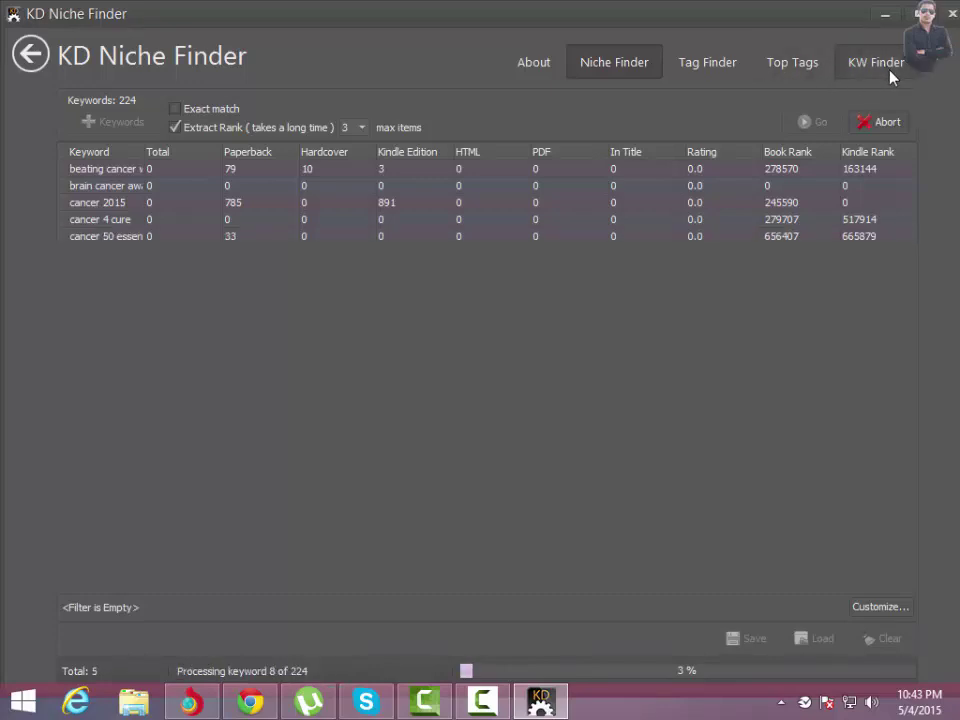
- Abort the niche analysis and inspect the book and Kindle ranks of the first keyword, "beating cancer with nutrition"
left_click(885, 124)
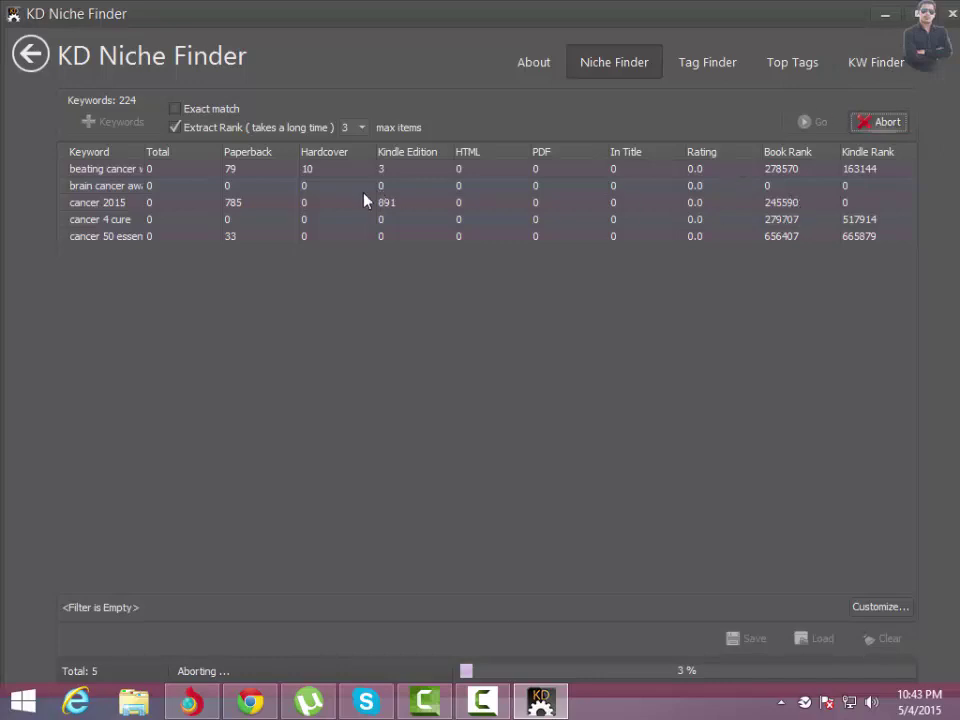
left_click(110, 172)
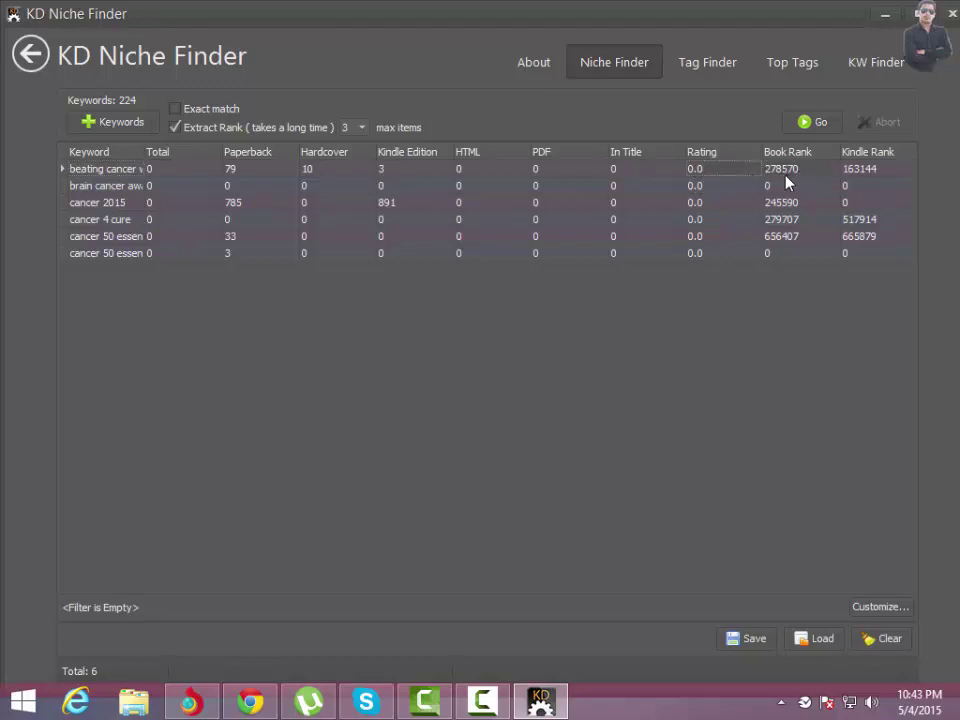
double_click(876, 170)
- Gather tag words for the Business and Investing books category in Tag Finder, and check its available sub-categories
left_click(716, 64)
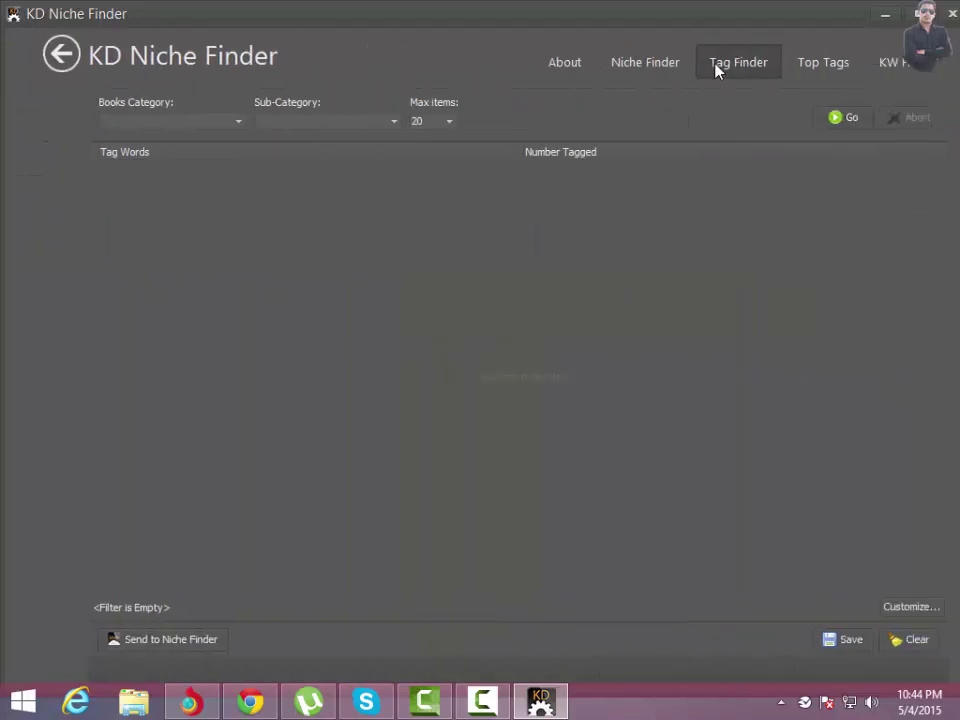
left_click(207, 123)
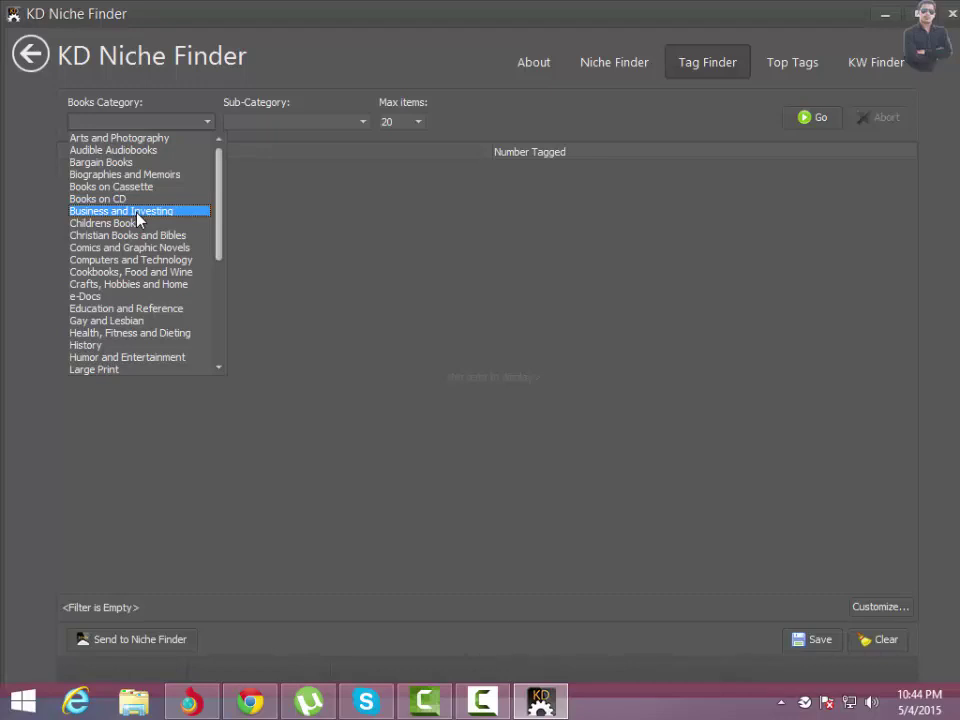
left_click(137, 212)
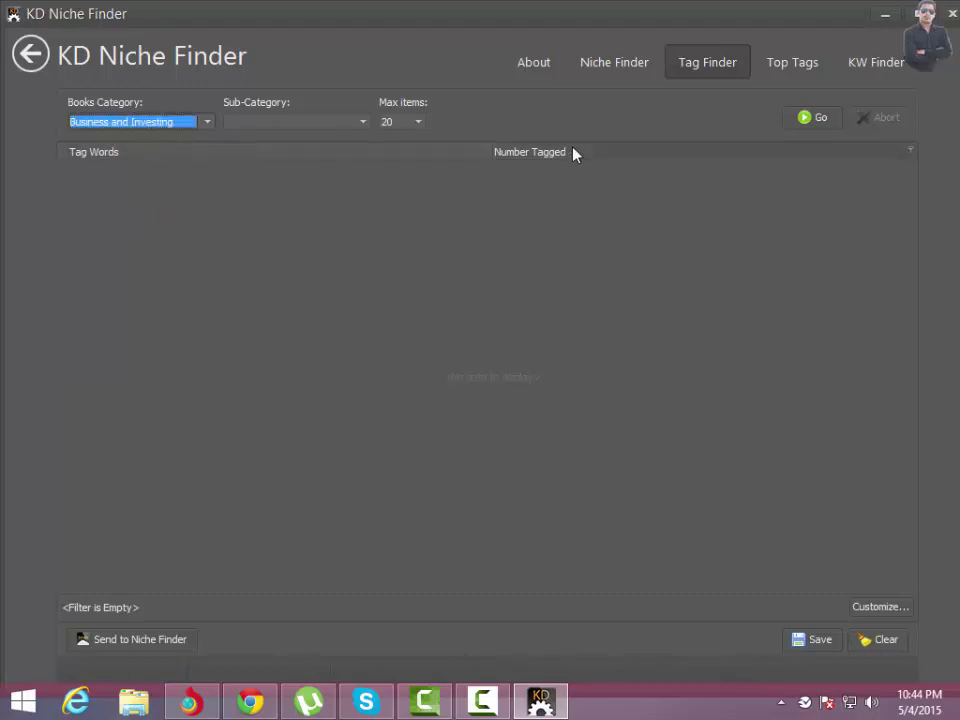
left_click(812, 117)
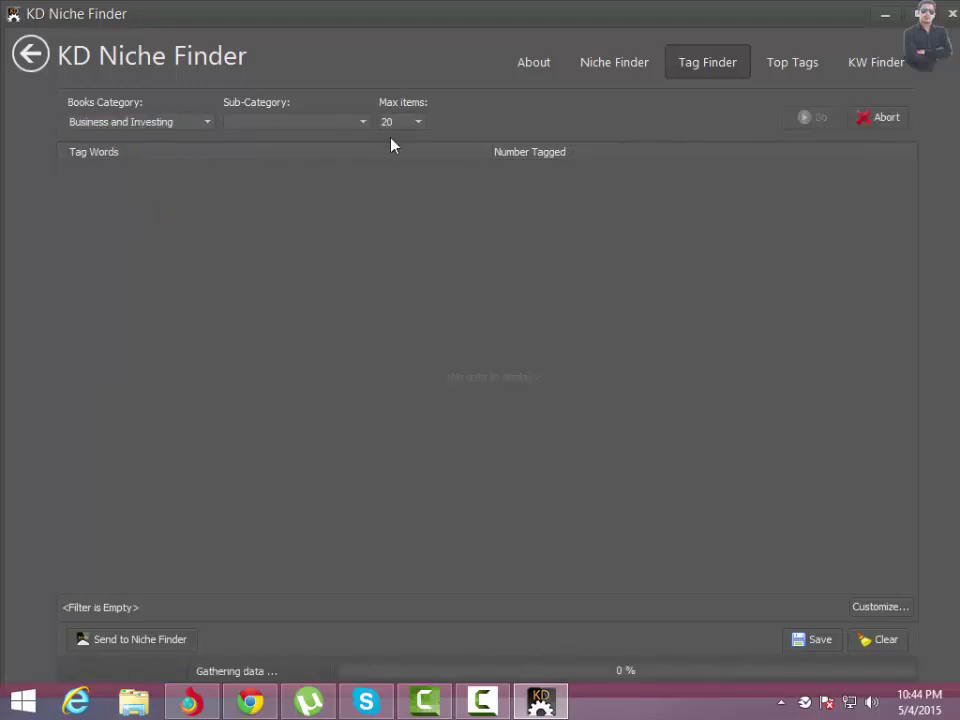
left_click(364, 122)
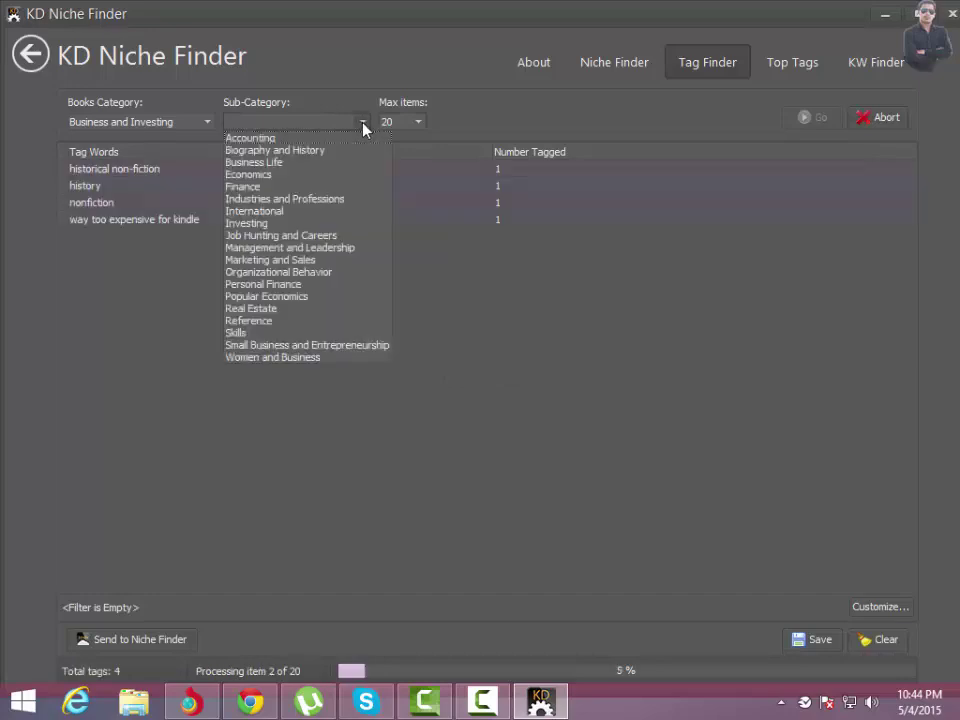
left_click(373, 72)
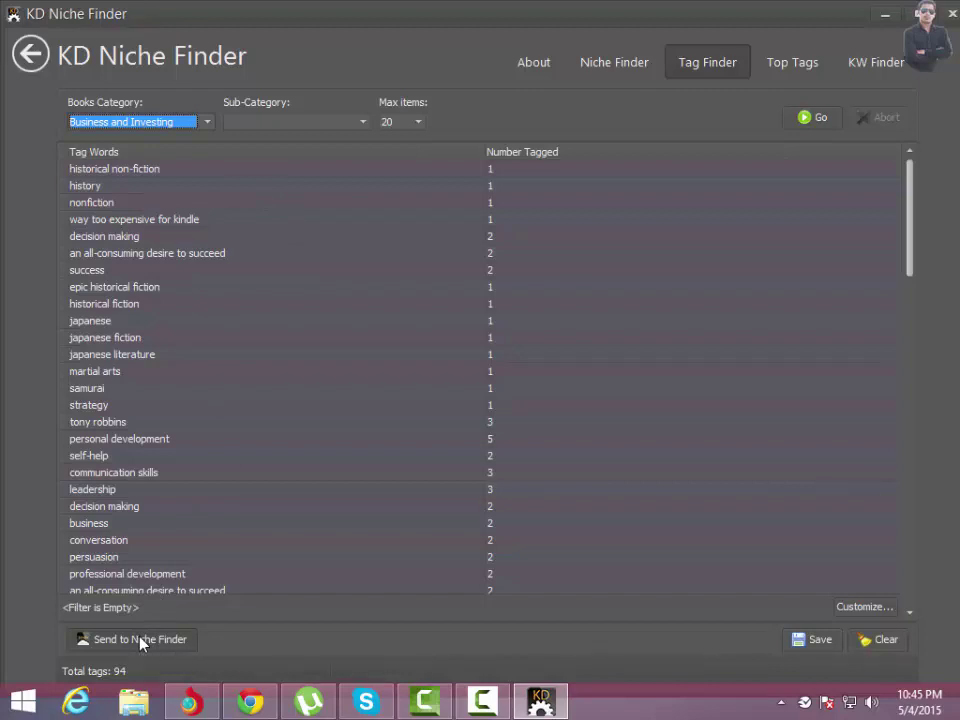
- Send the gathered tag words to Niche Finder, then clean and accept the combined keyword list
left_click(814, 645)
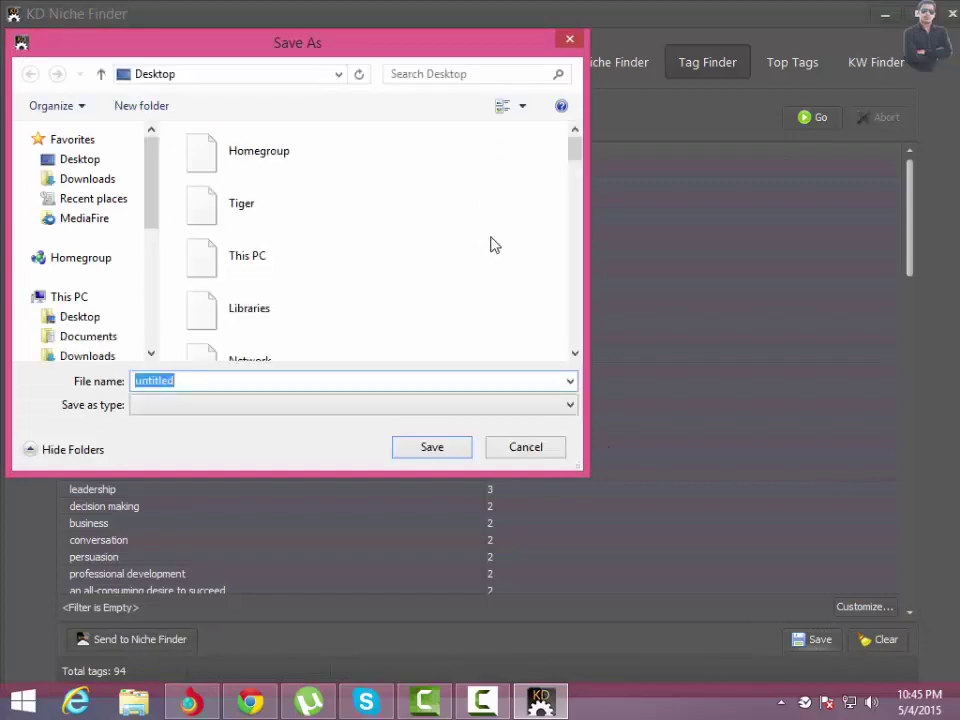
left_click(518, 450)
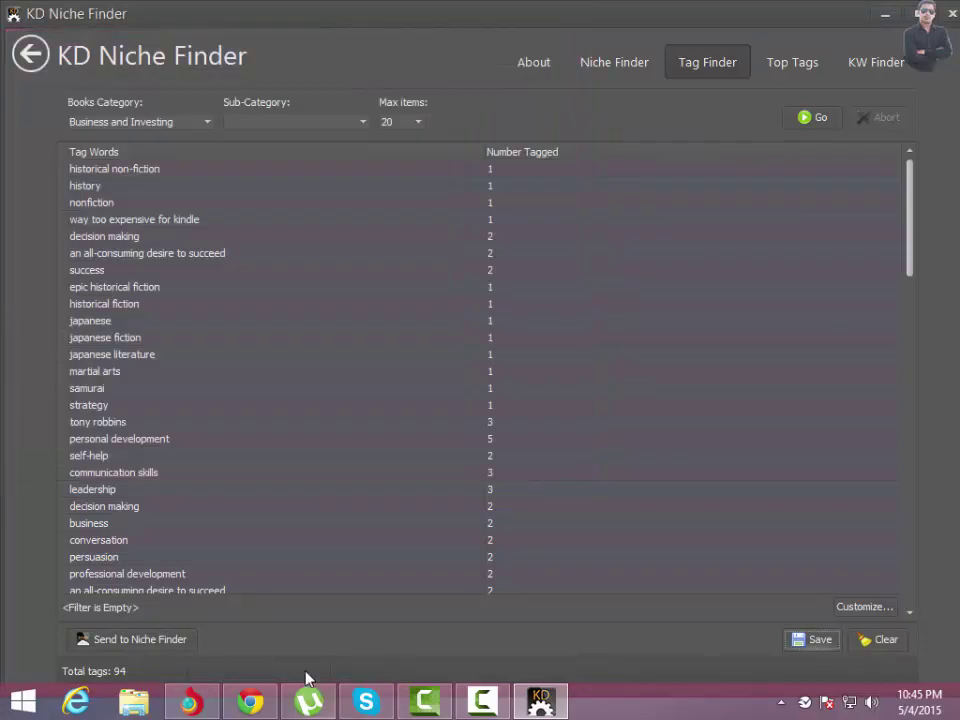
left_click(164, 642)
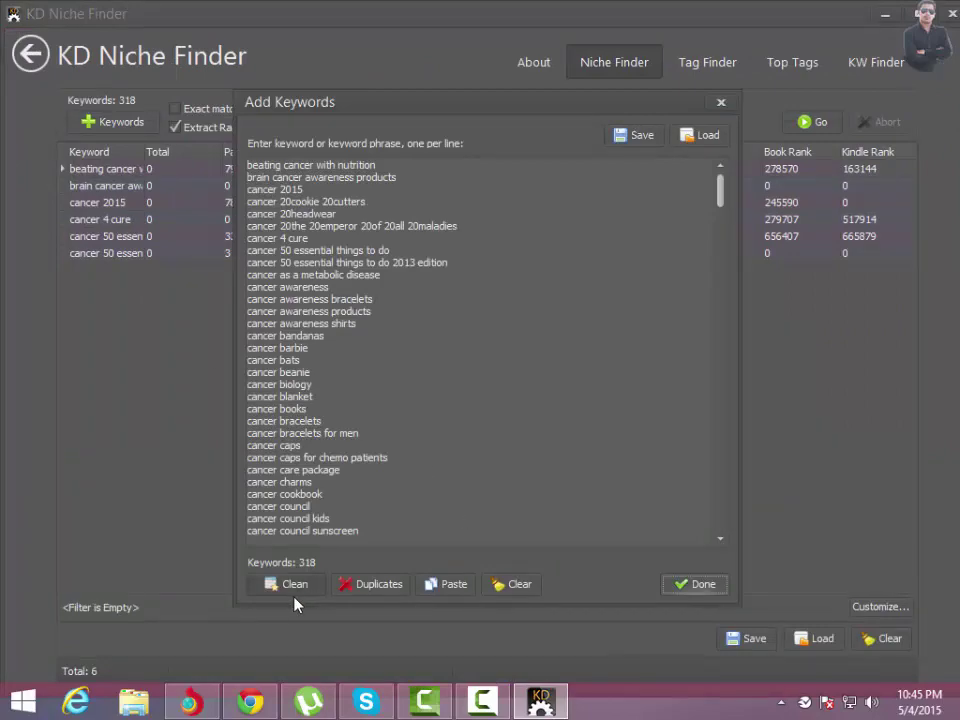
left_click(288, 593)
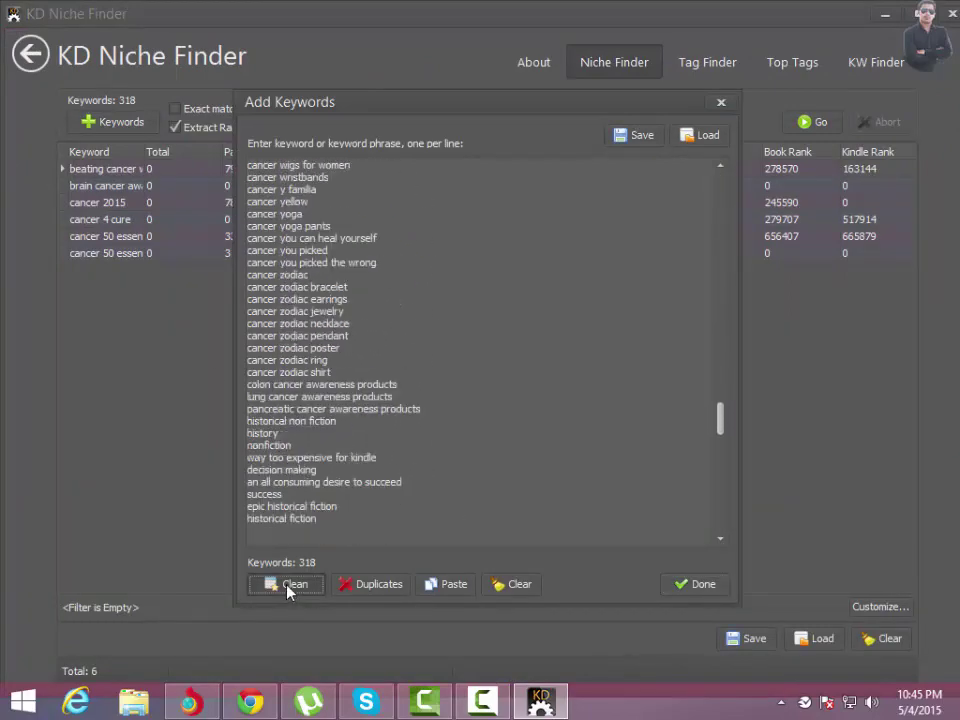
left_click(695, 585)
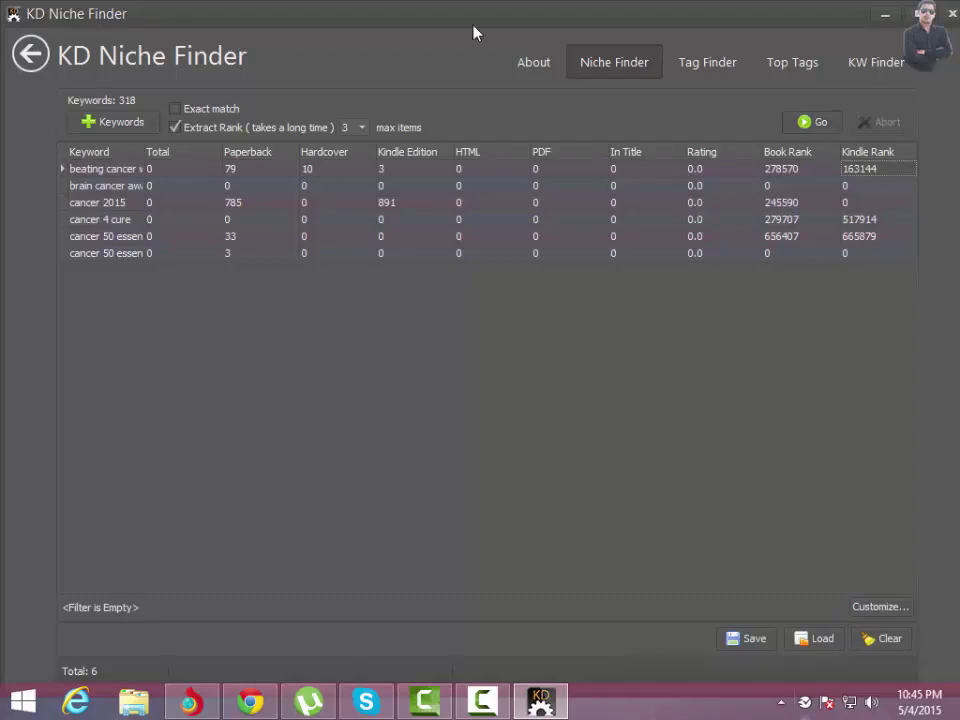
- Clear the cancer suggestions in KW Finder and generate keywords from the seed keyword "computer"
left_click(877, 64)
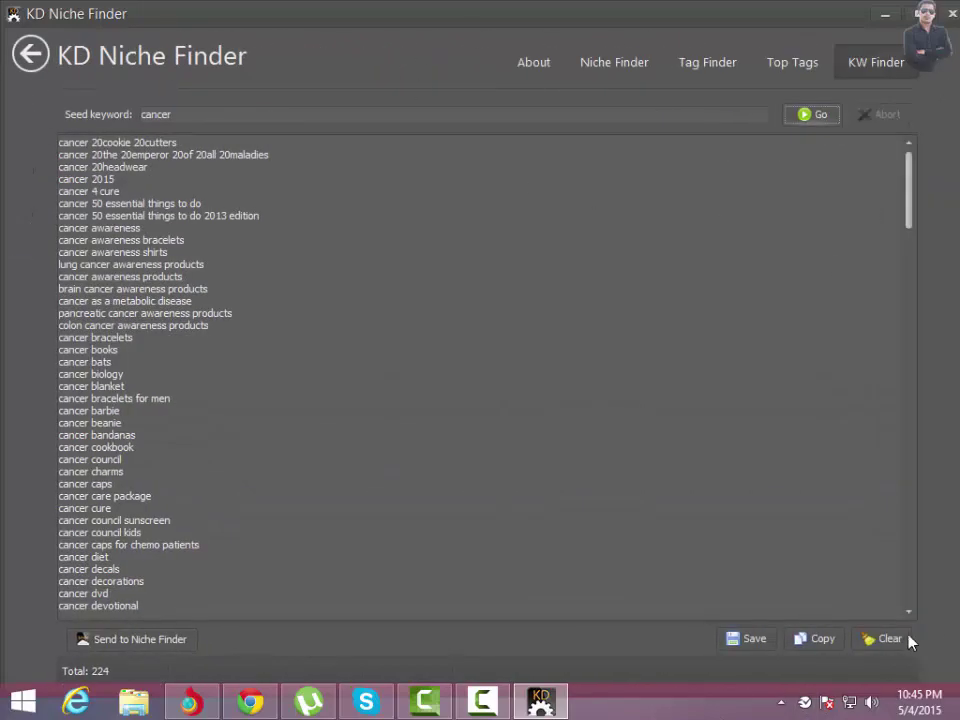
left_click(889, 639)
left_click(552, 377)
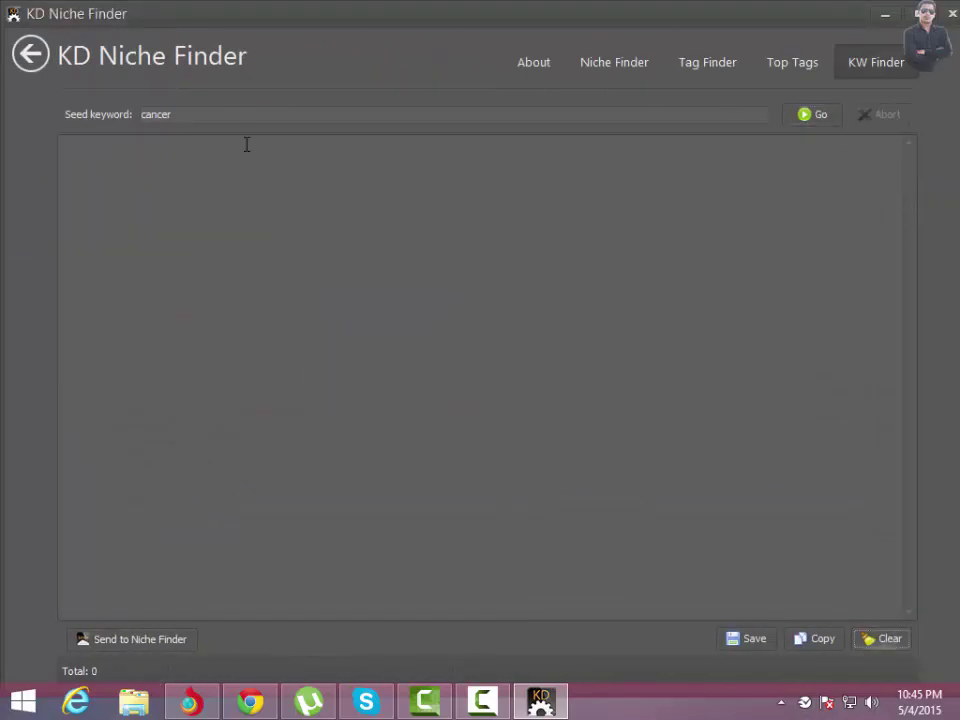
left_click_drag(230, 114, 100, 118)
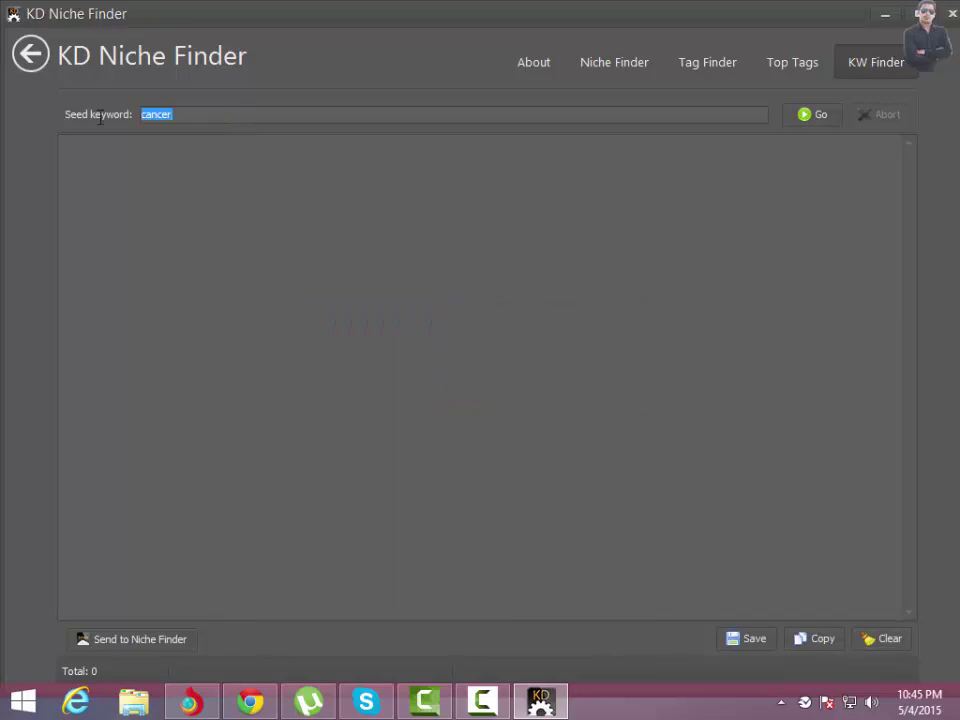
type("compluter")
left_click(805, 116)
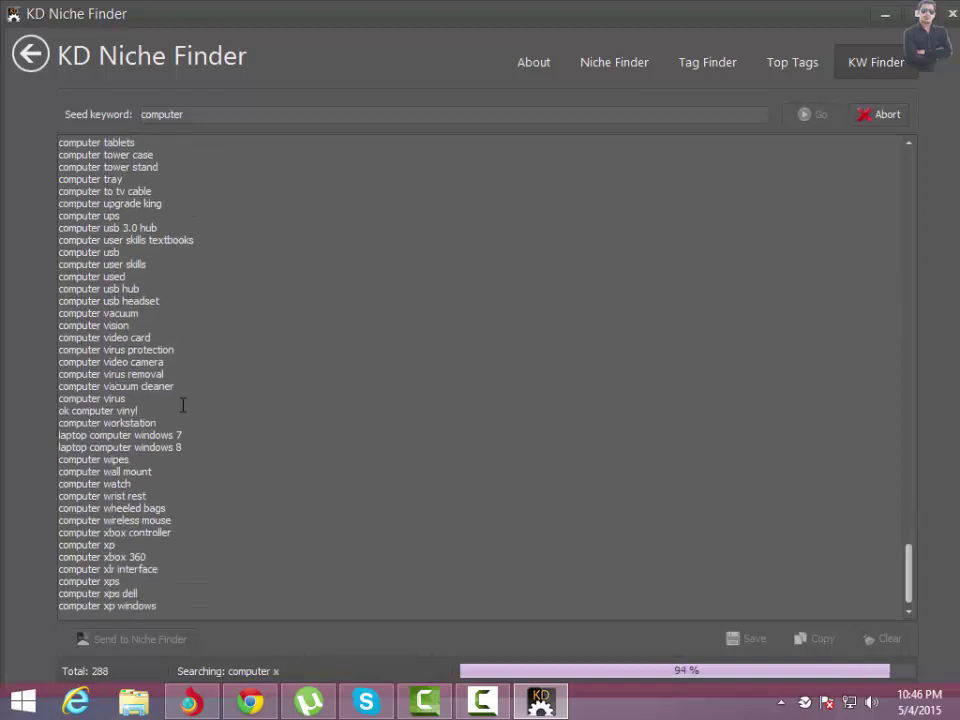
- Review the generated computer keywords from the end of the list upwards, looking for usable niche ideas
left_click_drag(62, 191, 120, 216)
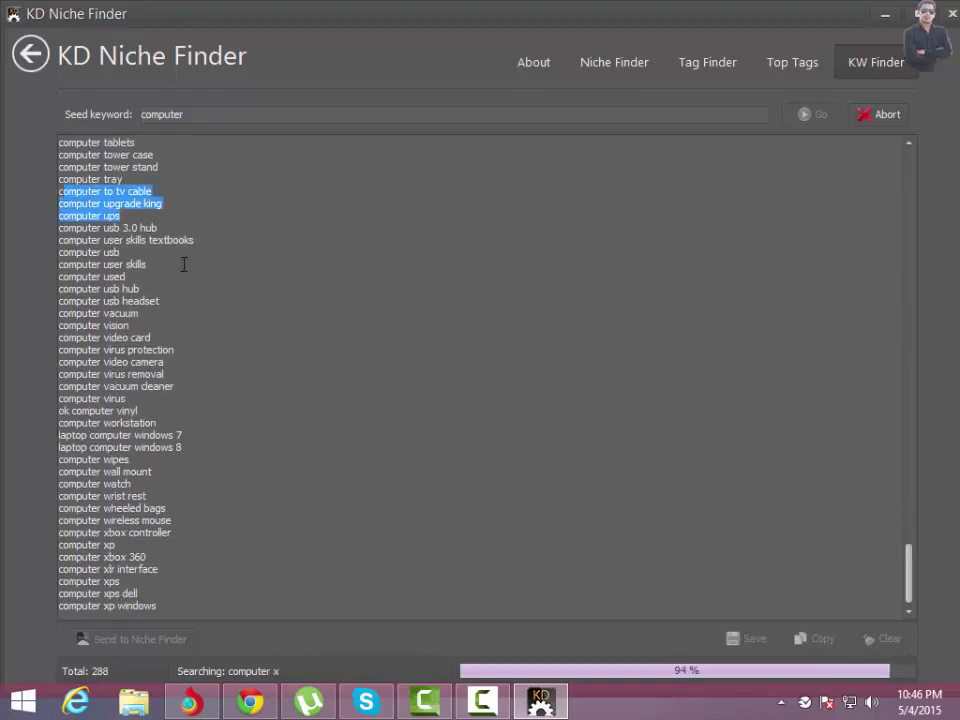
left_click_drag(121, 289, 270, 439)
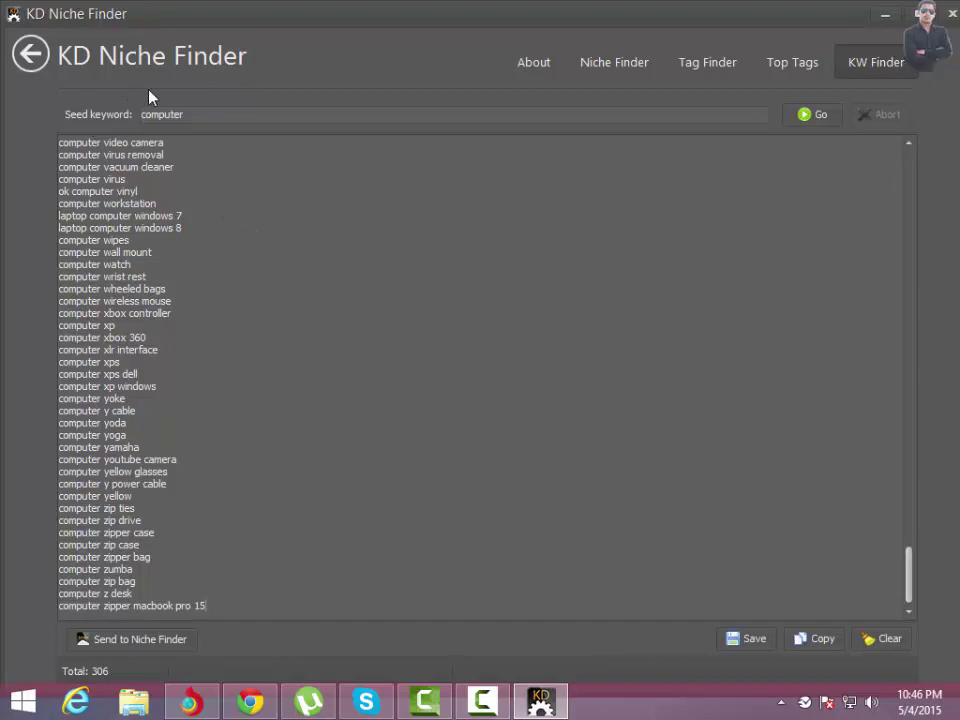
left_click_drag(127, 179, 55, 178)
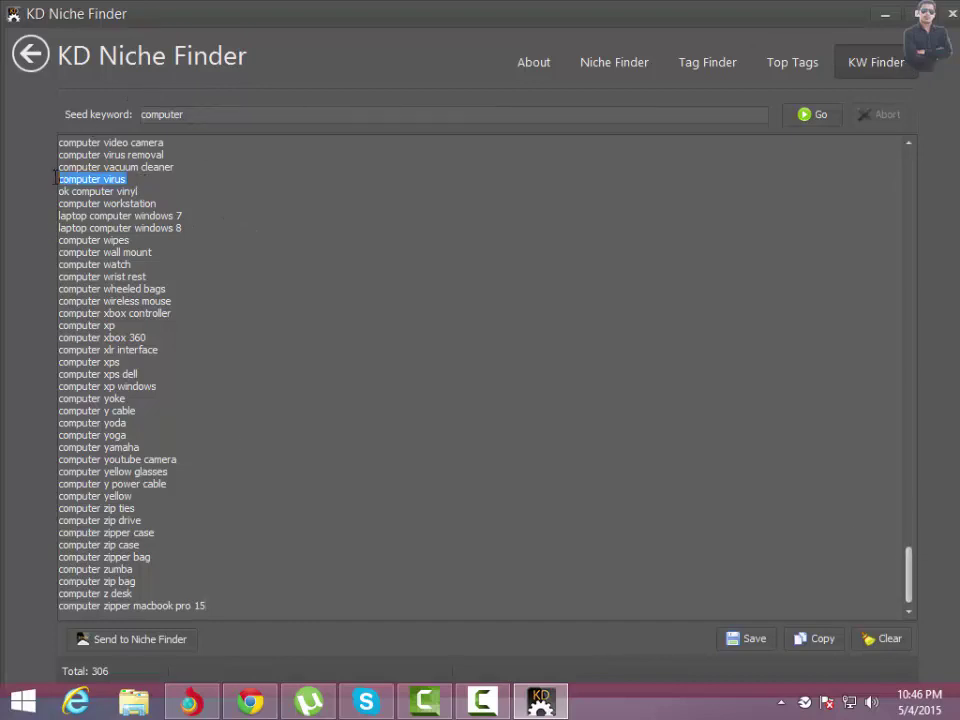
left_click_drag(140, 228, 68, 228)
left_click_drag(144, 288, 70, 300)
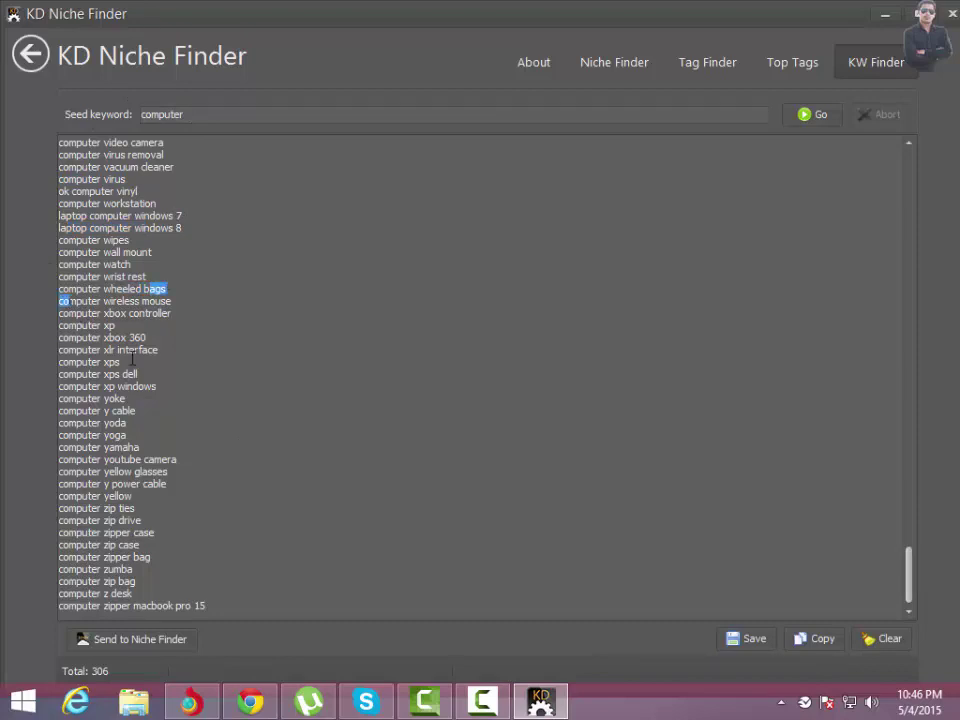
left_click_drag(138, 374, 104, 374)
scroll(210, 260, "up", 7)
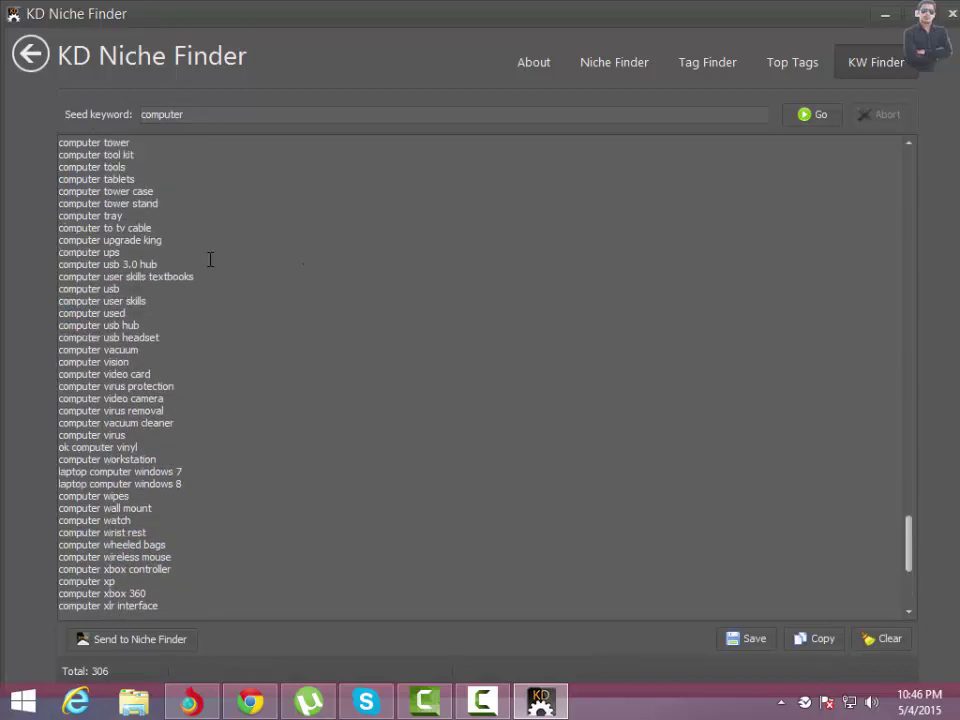
scroll(210, 260, "up", 20)
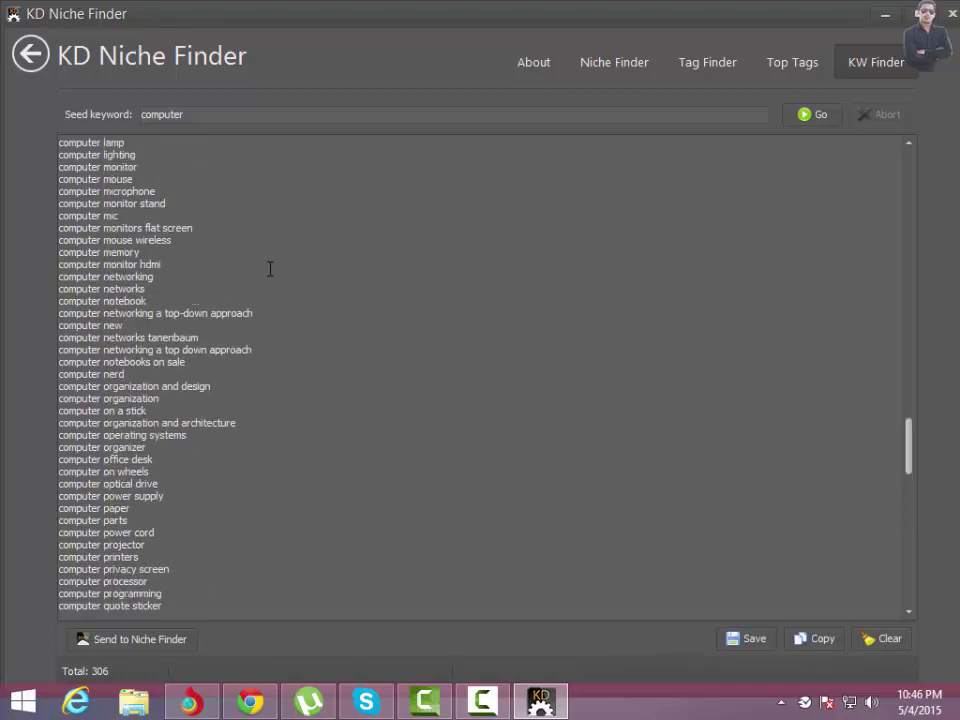
scroll(270, 268, "up", 4)
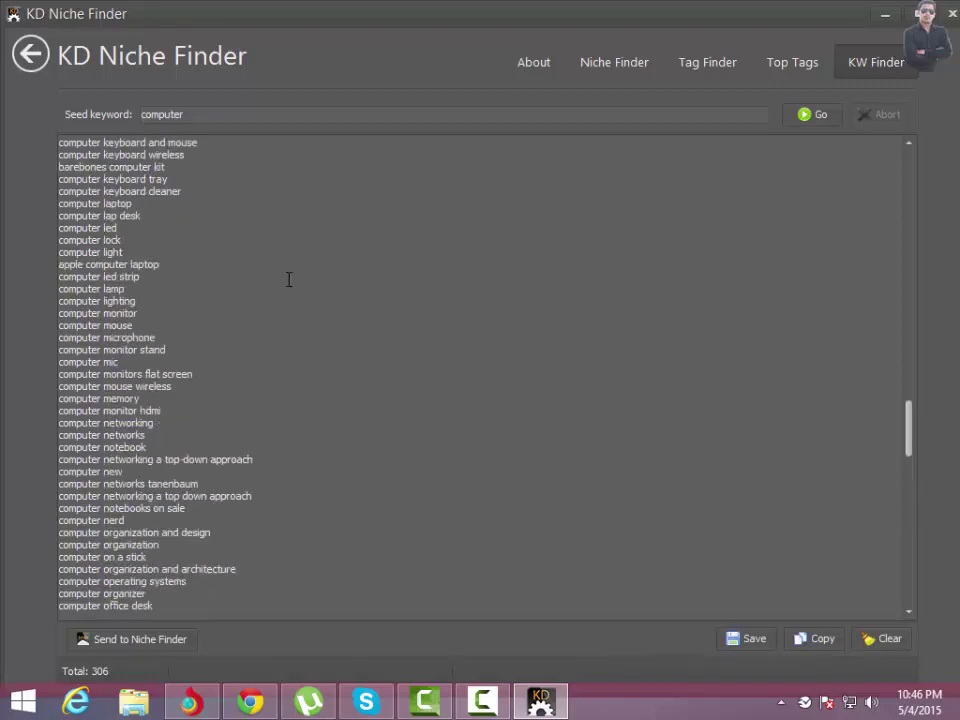